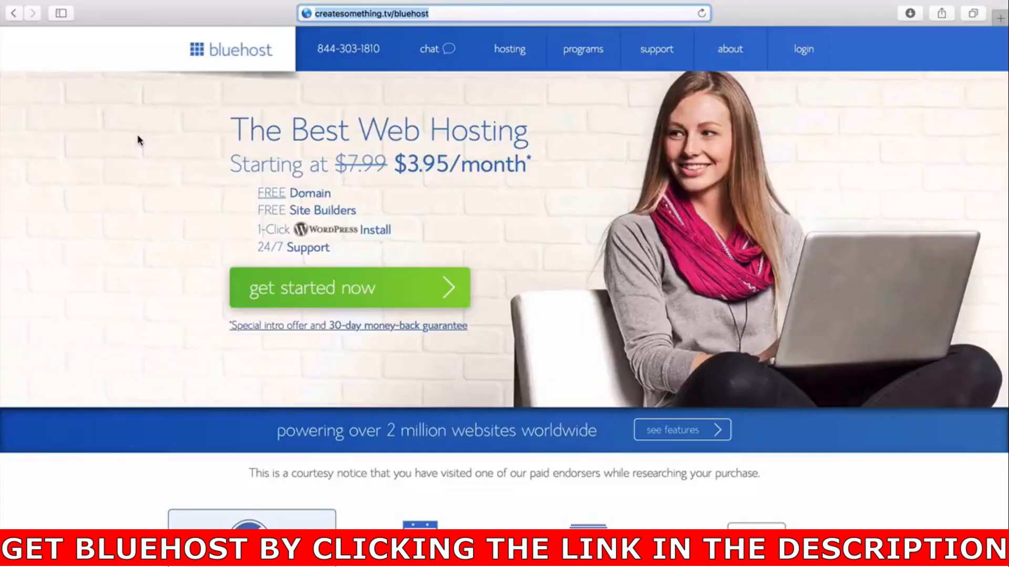
Start the hosting sign-up and select the plus plan.
click(258, 280)
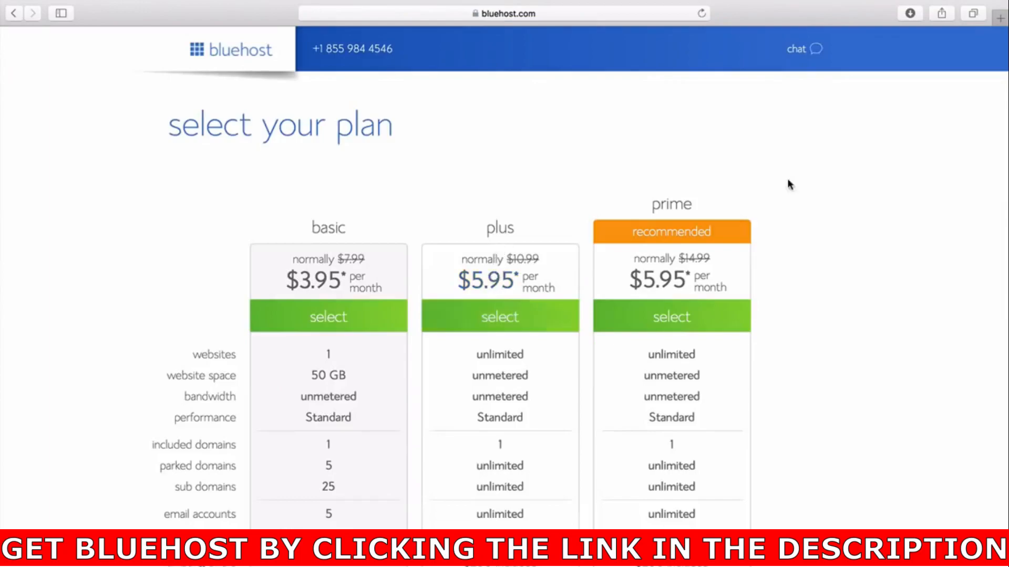
scroll(839, 310, down, 3)
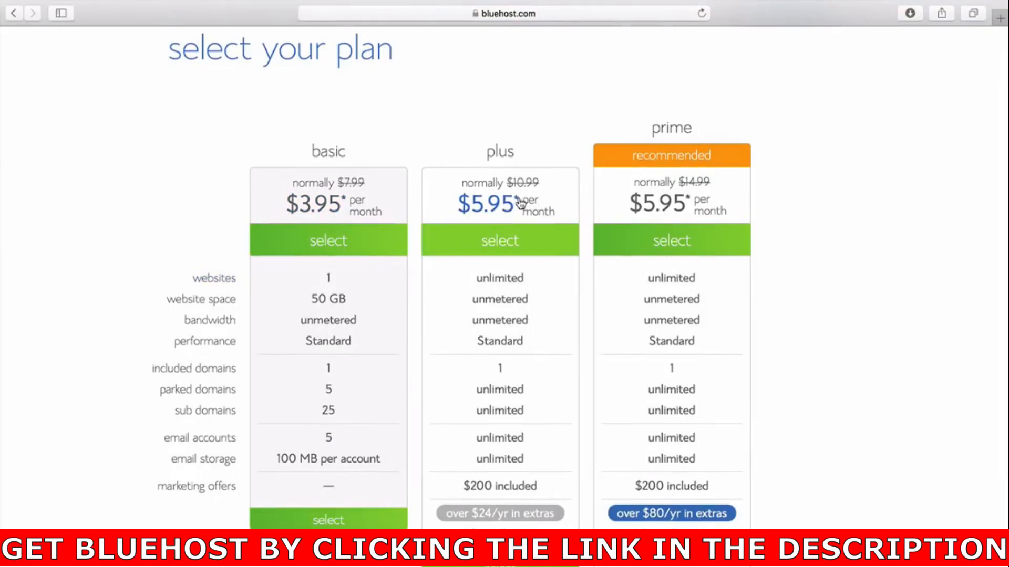
scroll(541, 132, down, 2)
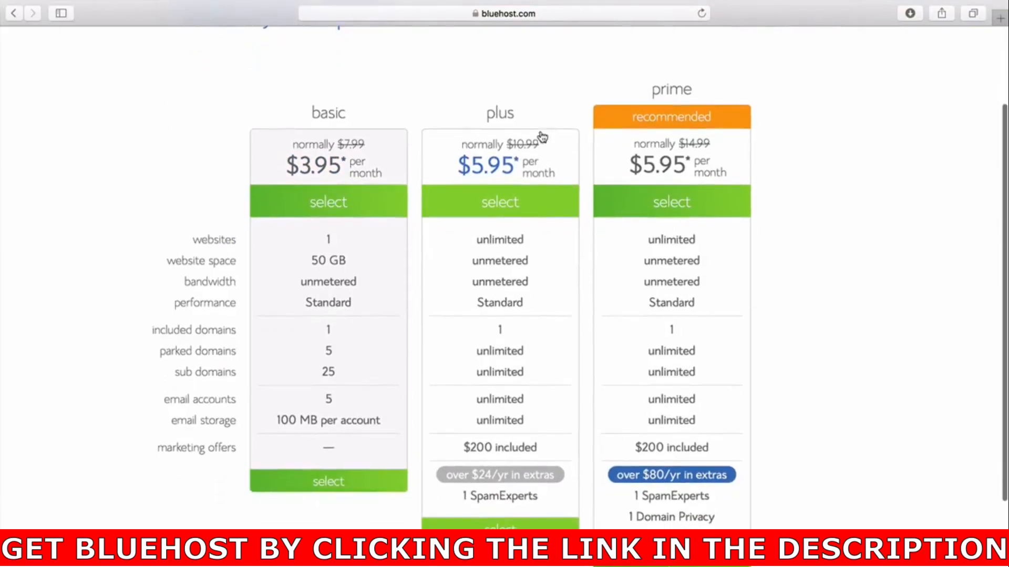
click(544, 519)
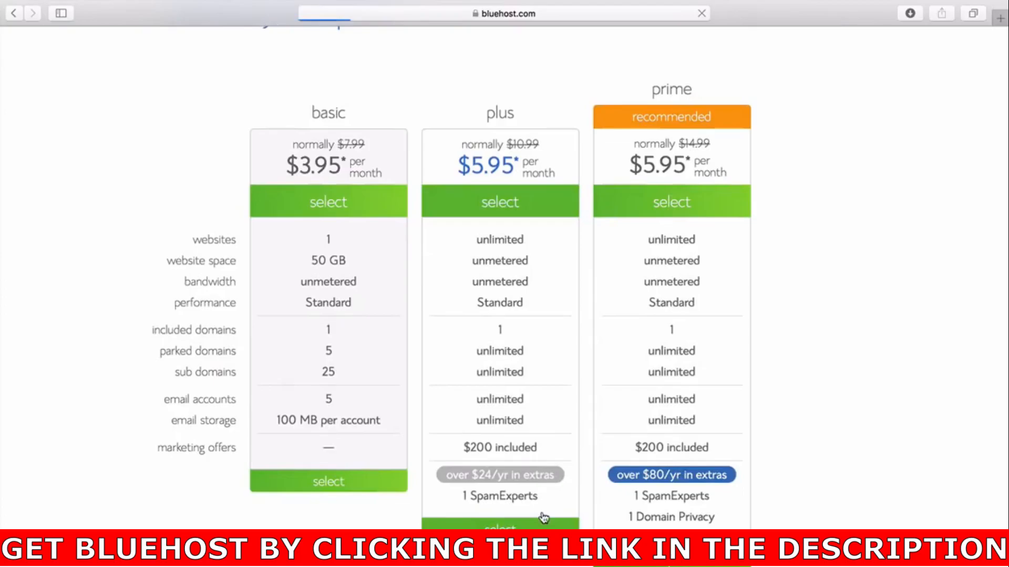
click(330, 331)
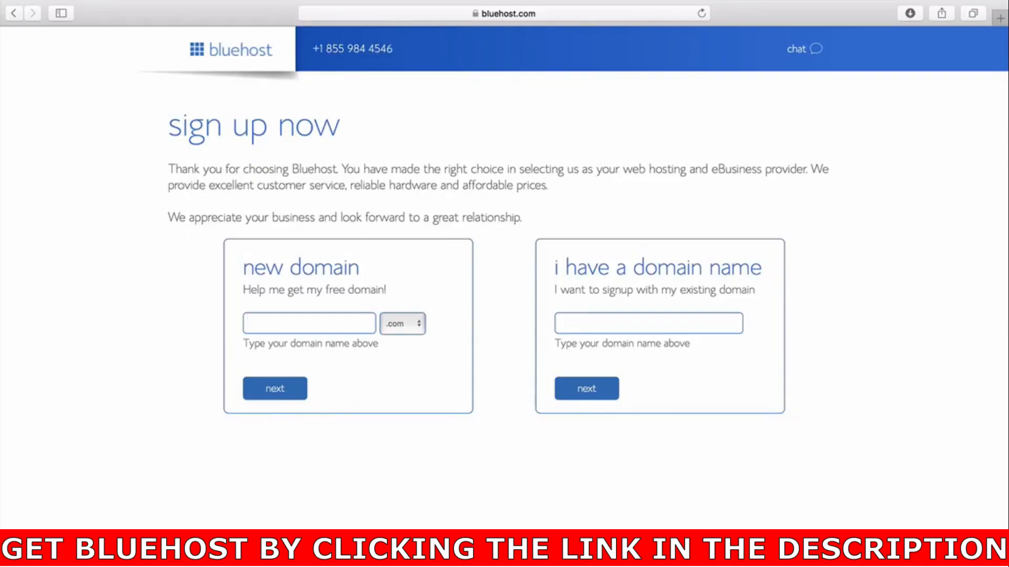
Enter colewebbmedia2 as a new .com domain and continue to the account creation form.
text(colewebbmedia2)
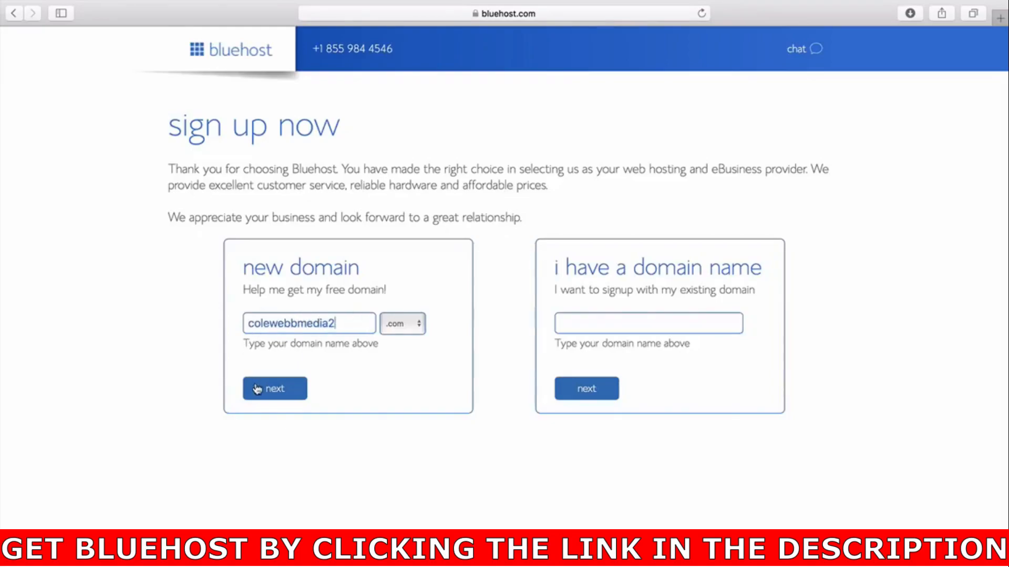
click(257, 388)
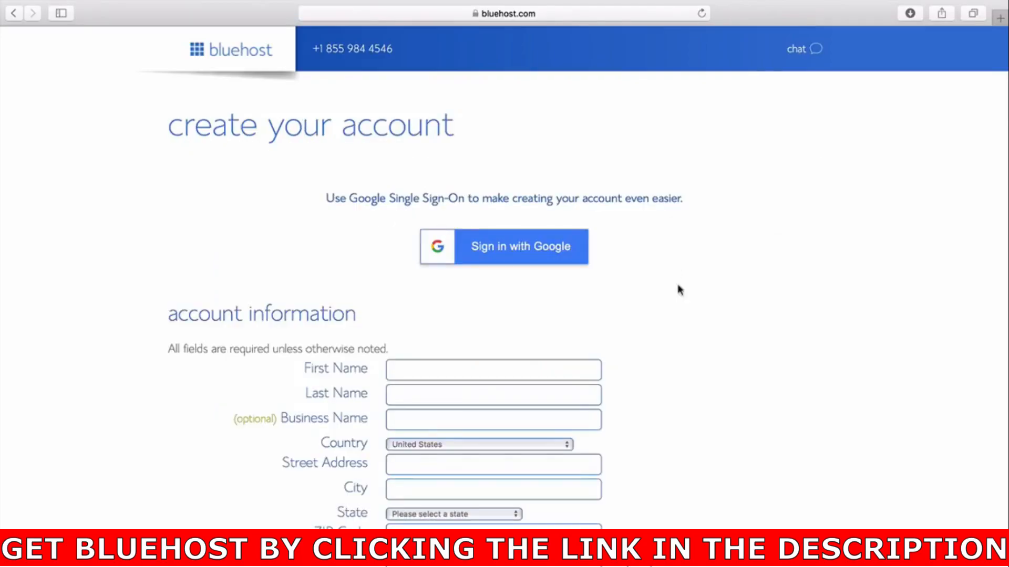
scroll(678, 288, down, 15)
scroll(553, 365, down, 1)
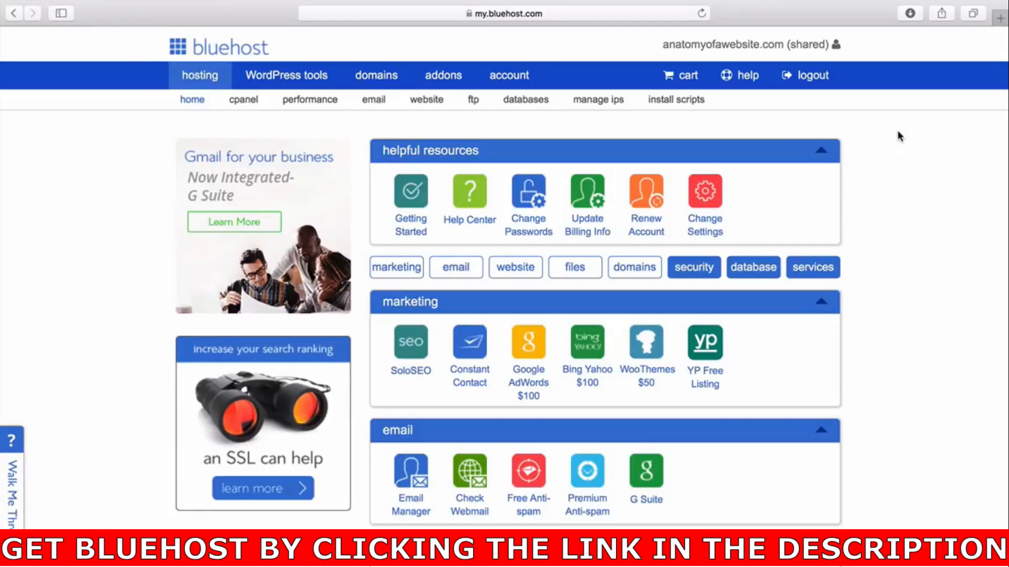
Open Install WordPress from the hosting control panel's website section.
scroll(919, 309, down, 3)
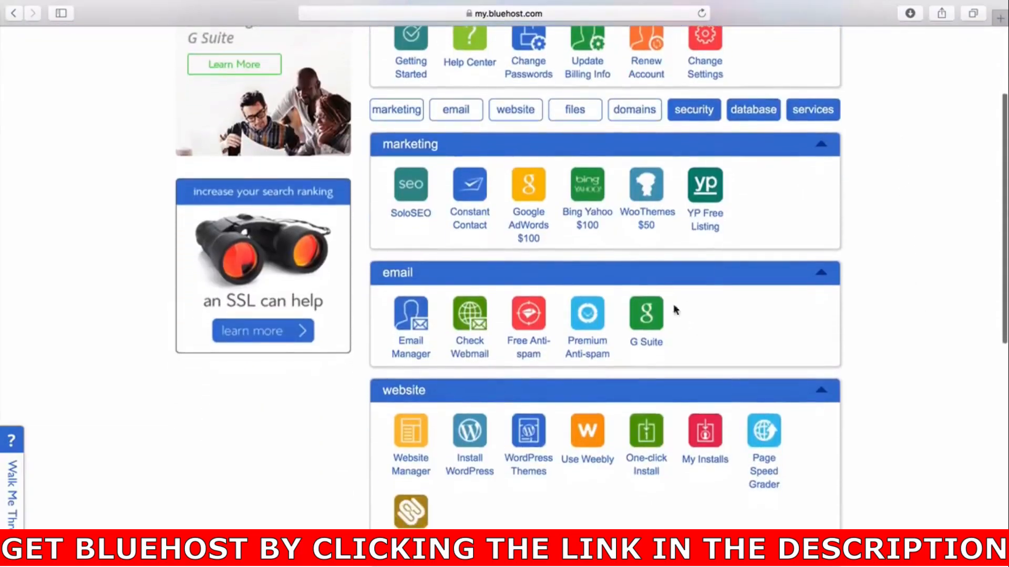
scroll(920, 320, up, 3)
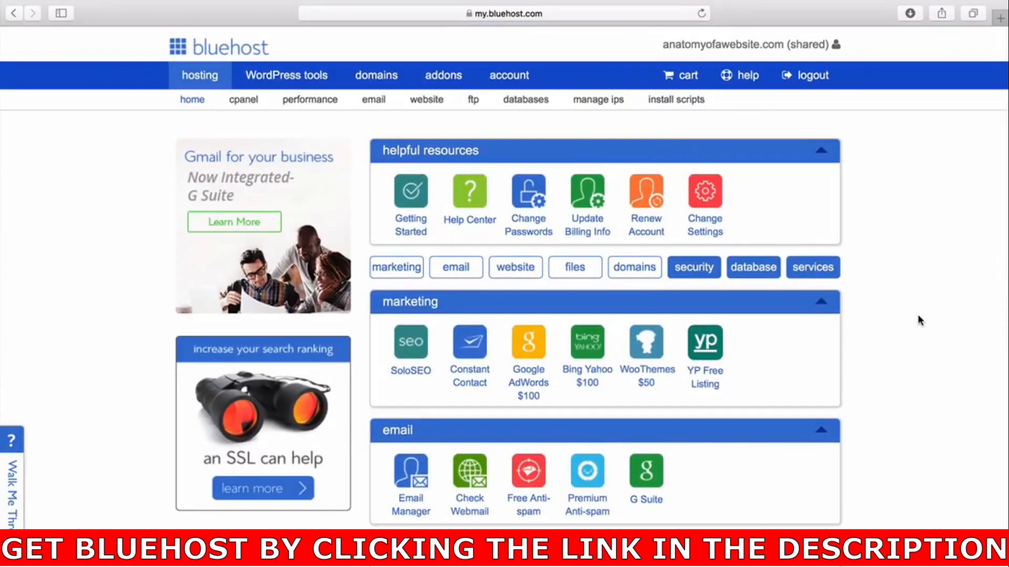
scroll(913, 355, down, 4)
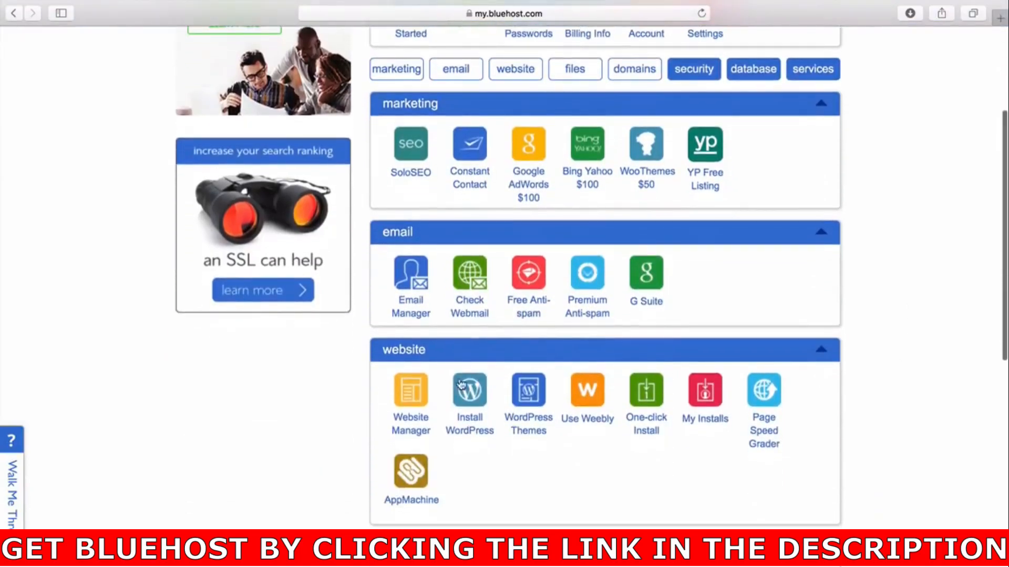
click(471, 423)
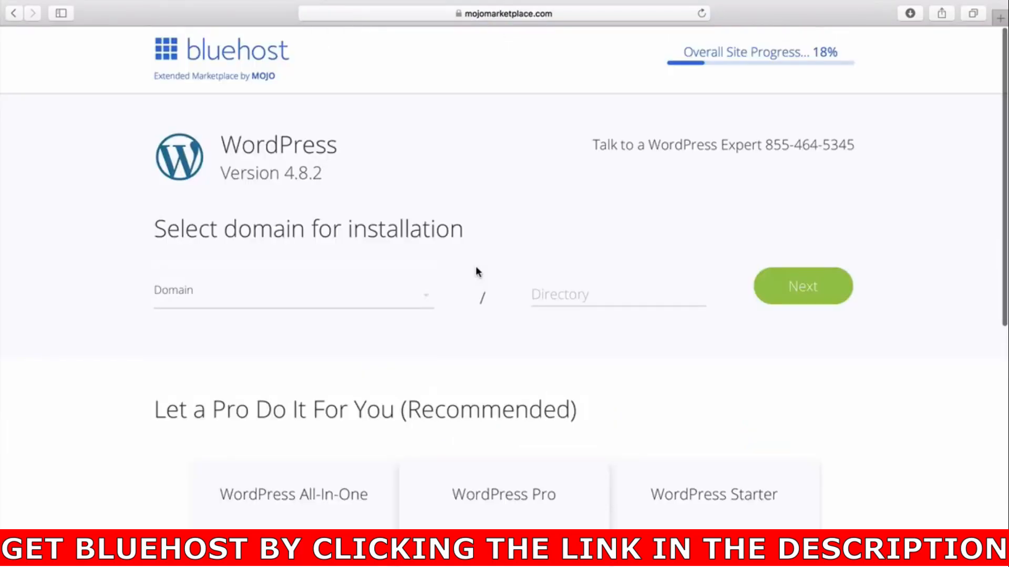
click(423, 297)
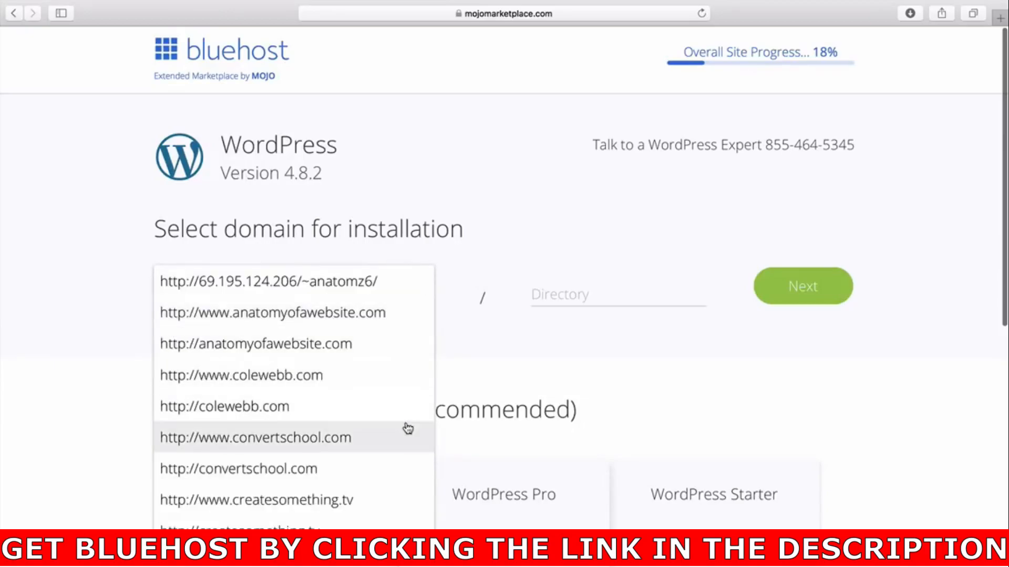
scroll(408, 428, down, 5)
click(401, 428)
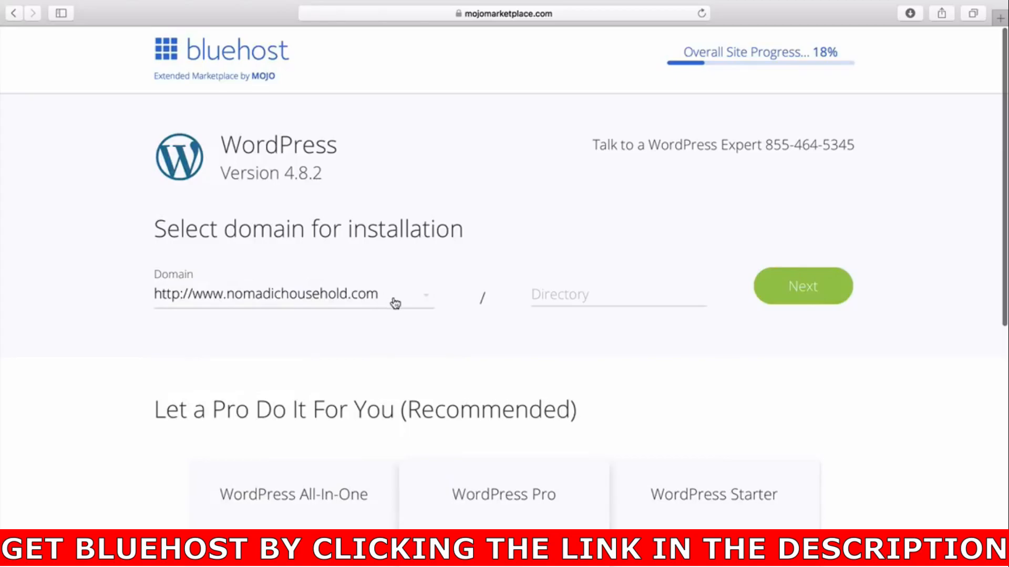
click(798, 286)
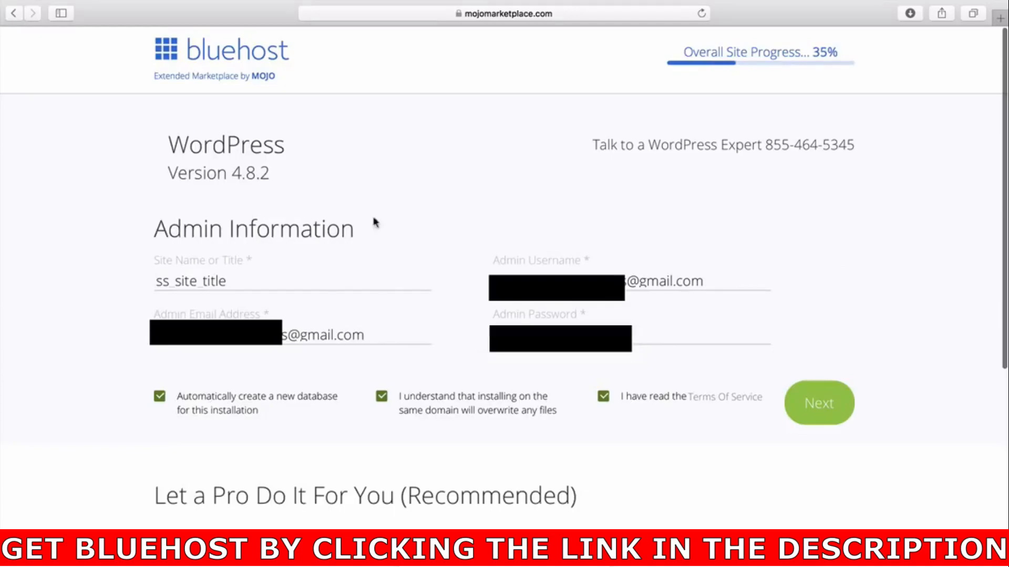
Set the site title to Nomadic Household and run the WordPress installation.
click(290, 277)
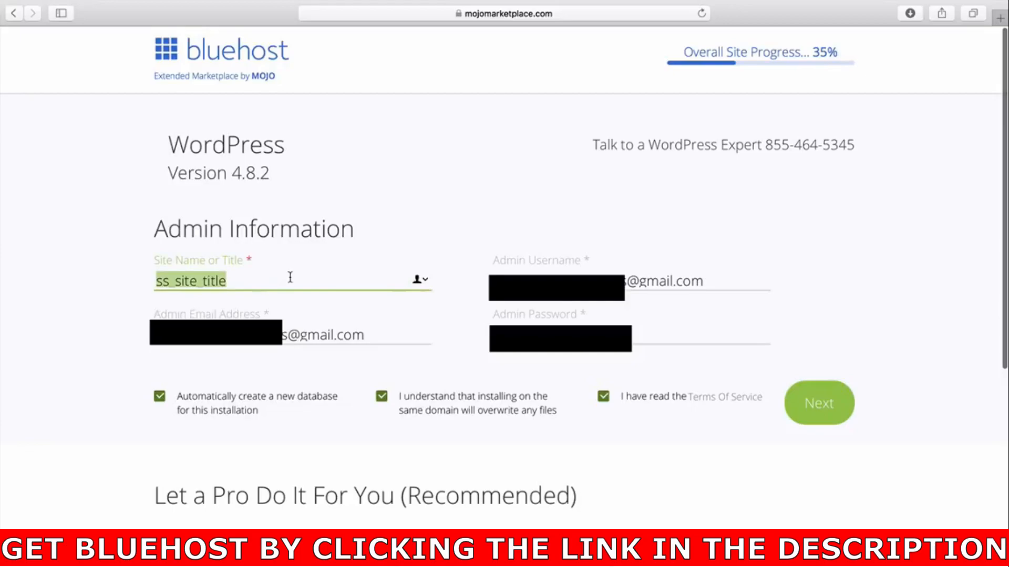
text(Nomadic Household)
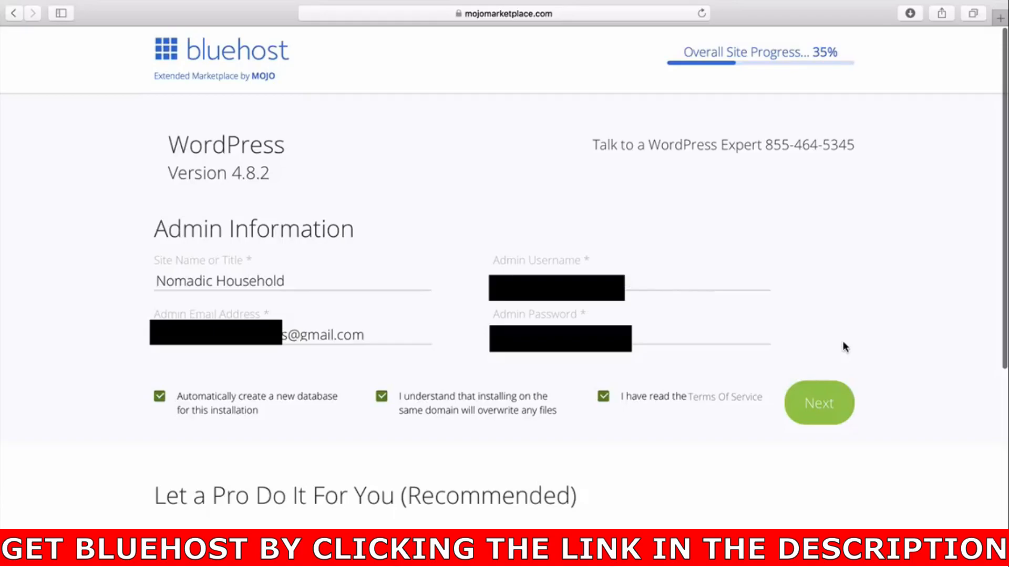
click(824, 400)
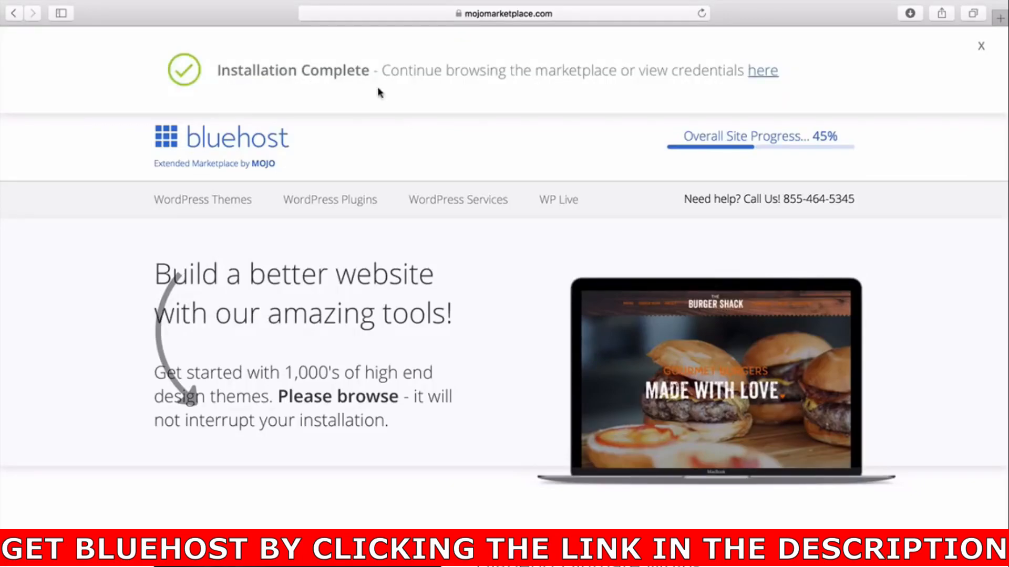
Open the installation credentials and log in to the new WordPress dashboard.
click(763, 74)
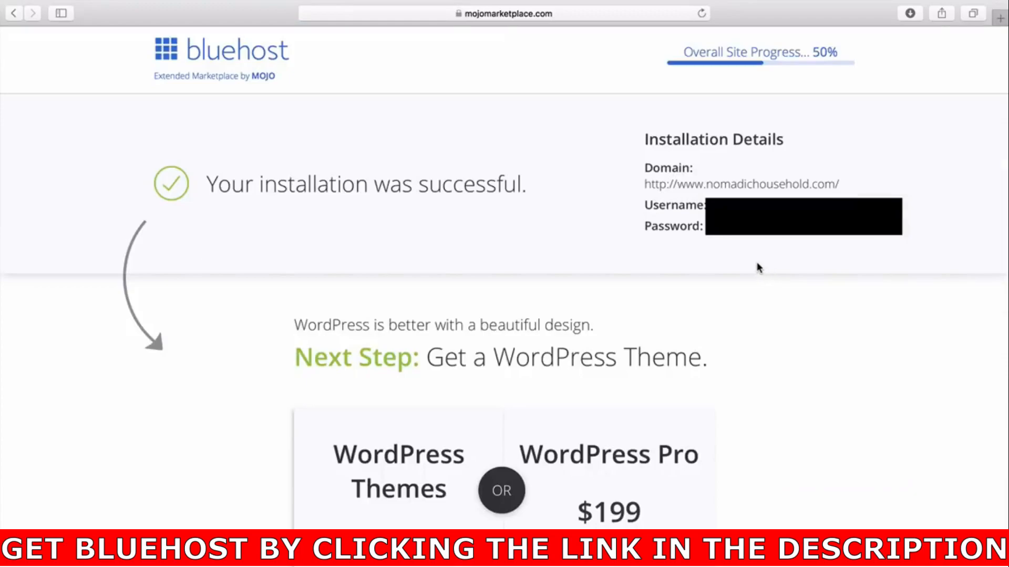
click(738, 189)
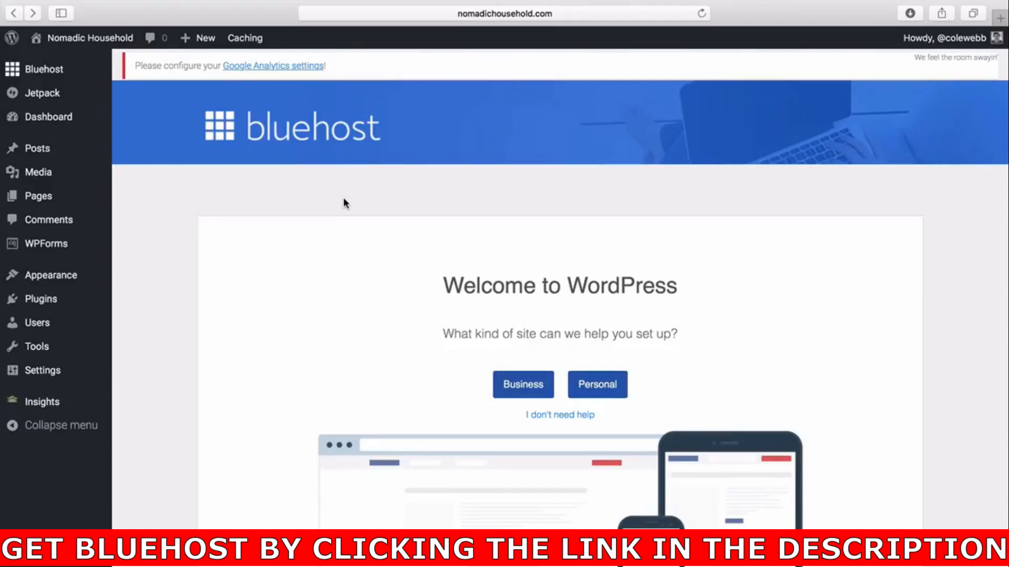
Preview the live site's front page and return to the dashboard.
mouse_move(103, 44)
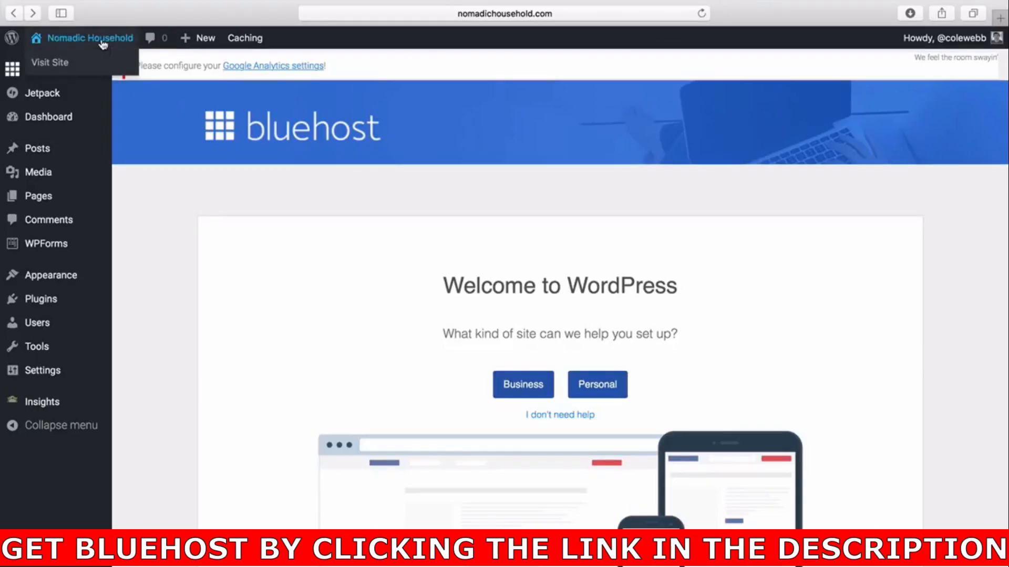
click(103, 44)
scroll(315, 247, down, 10)
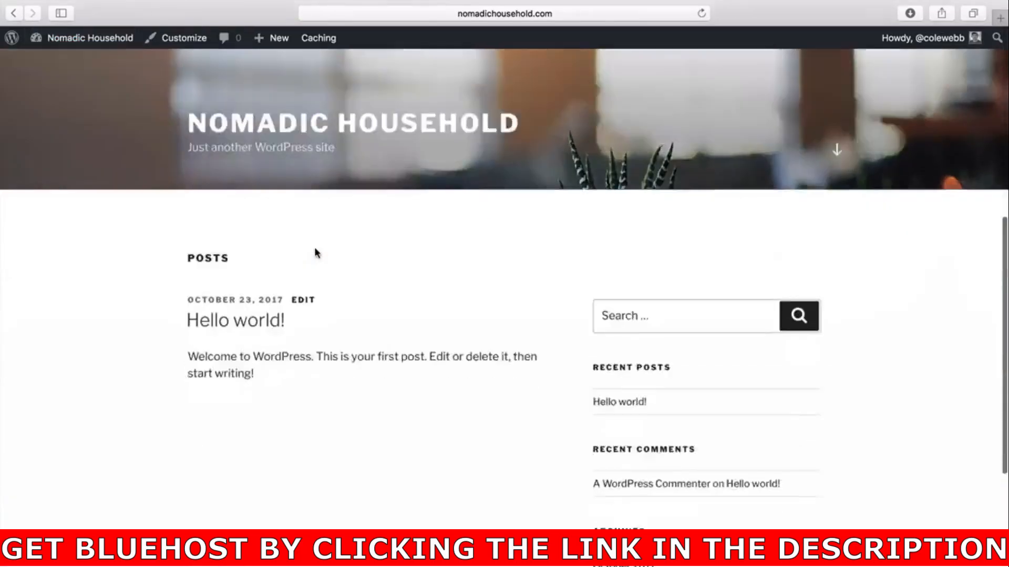
scroll(314, 252, up, 15)
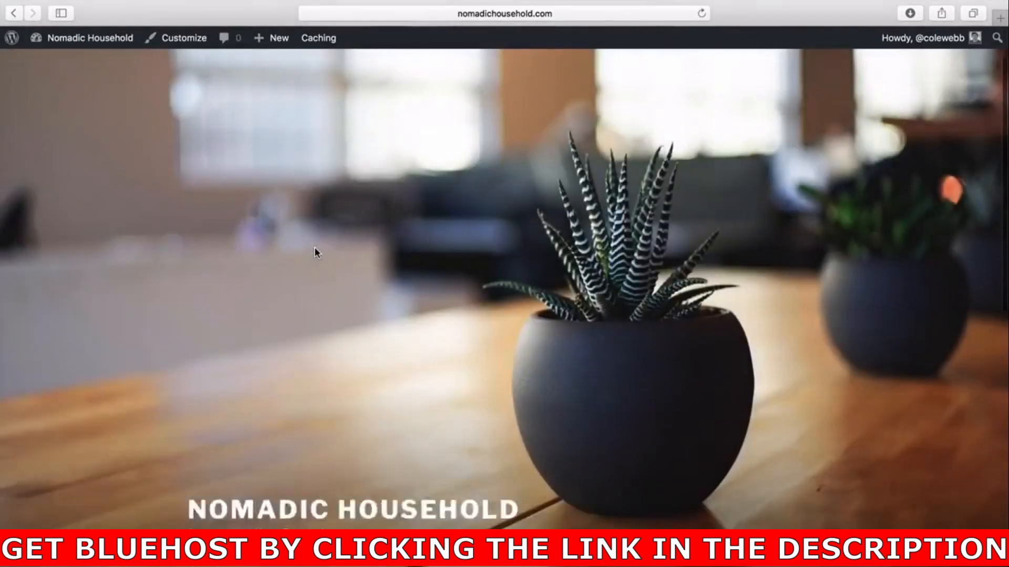
scroll(314, 248, down, 5)
scroll(314, 248, up, 5)
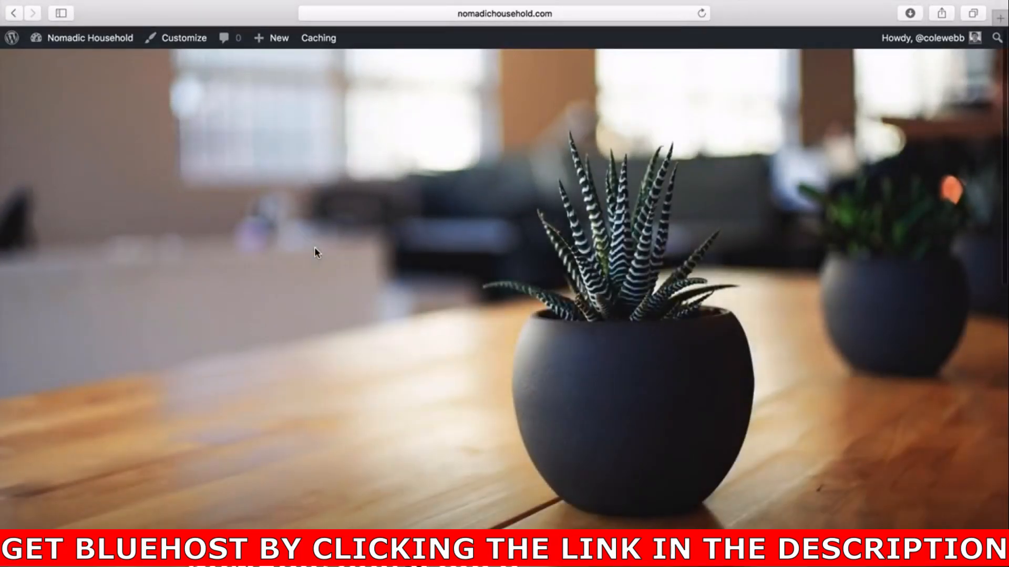
scroll(459, 329, down, 4)
scroll(459, 334, up, 5)
click(105, 42)
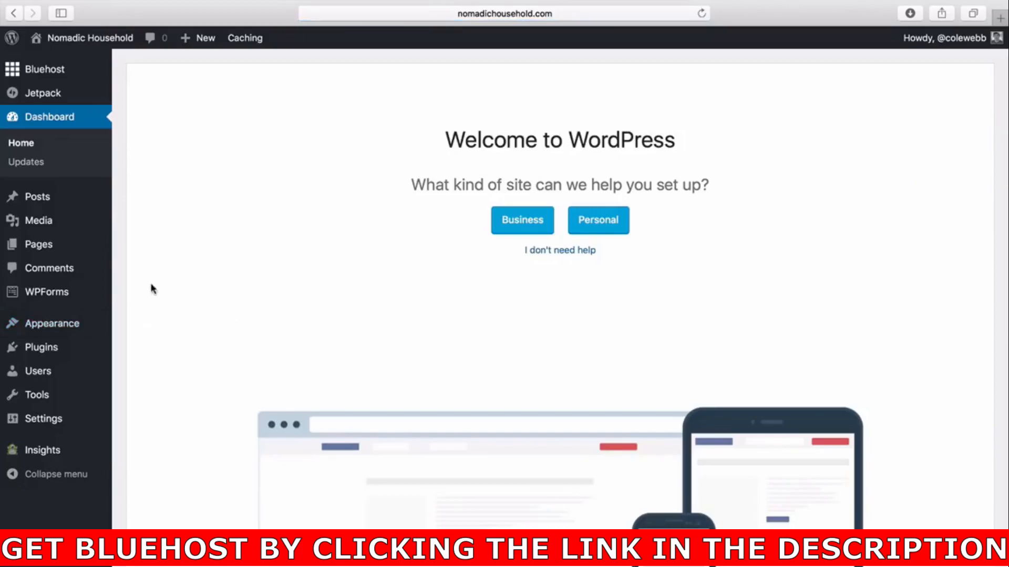
Open the Appearance themes page and review the installed themes.
mouse_move(67, 327)
click(134, 330)
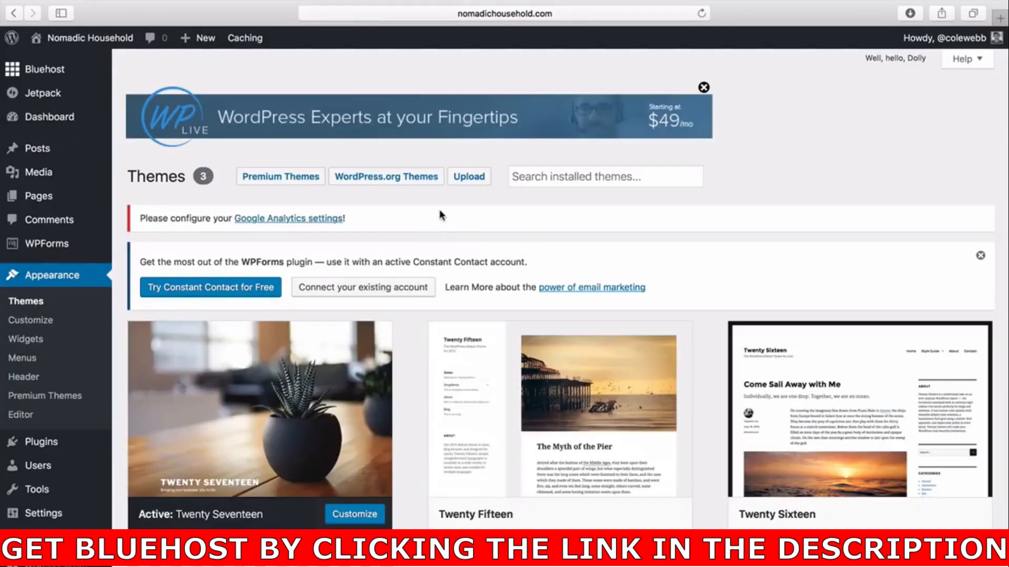
scroll(440, 216, down, 2)
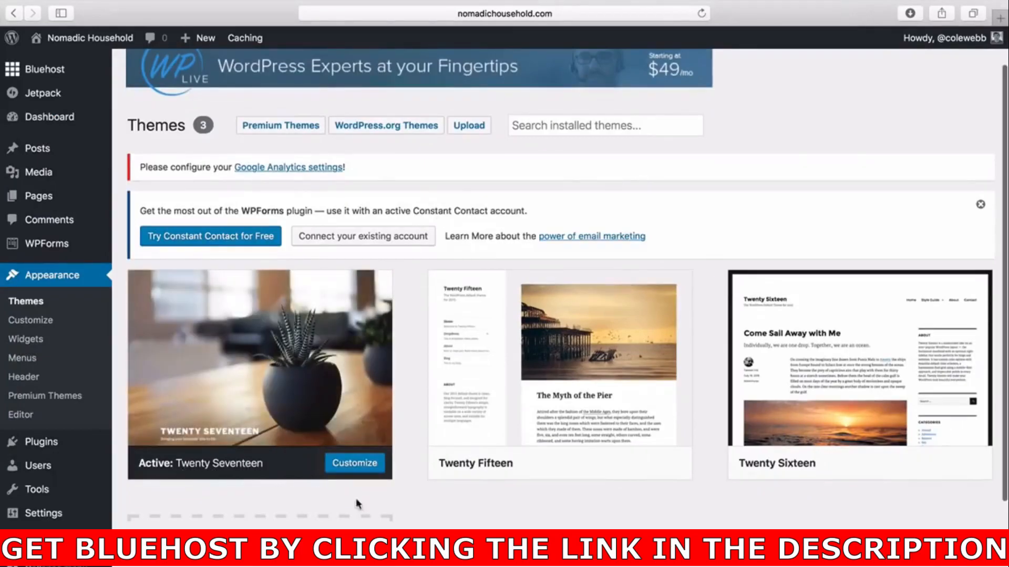
scroll(417, 512, down, 1)
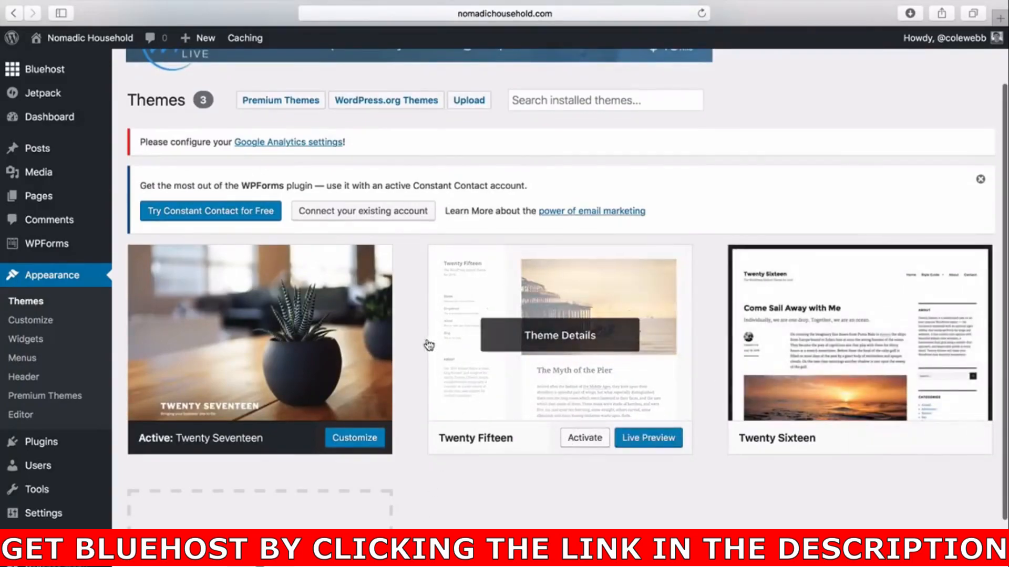
scroll(408, 325, up, 3)
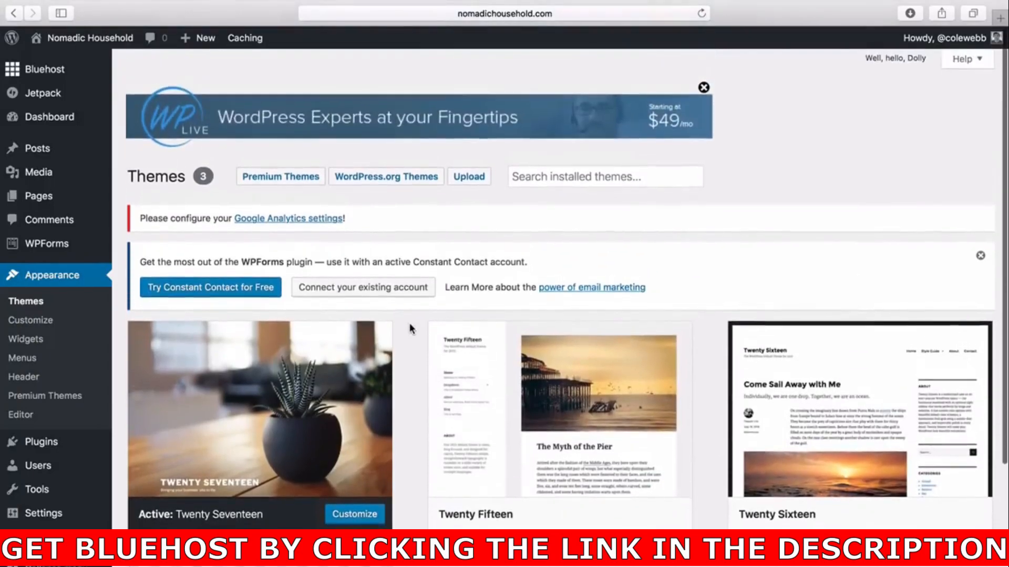
Browse the featured themes to add and install the Suits theme.
click(373, 186)
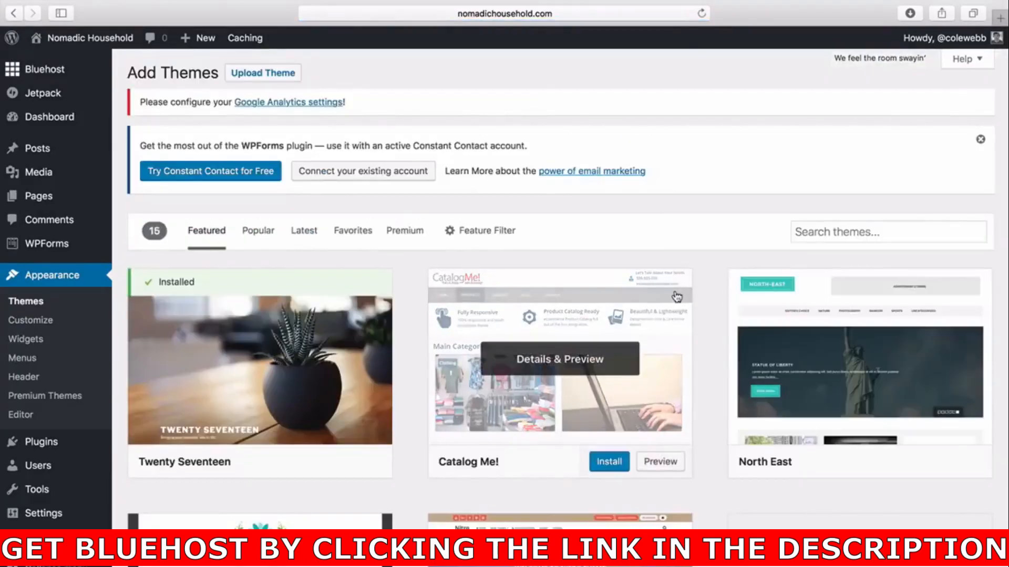
scroll(724, 326, down, 3)
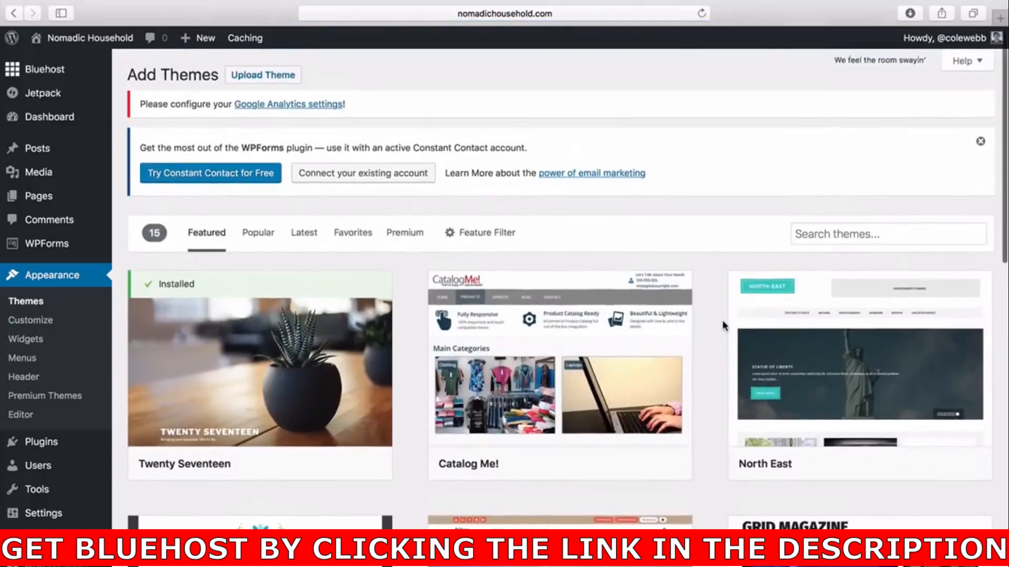
scroll(724, 326, down, 1)
scroll(723, 325, up, 4)
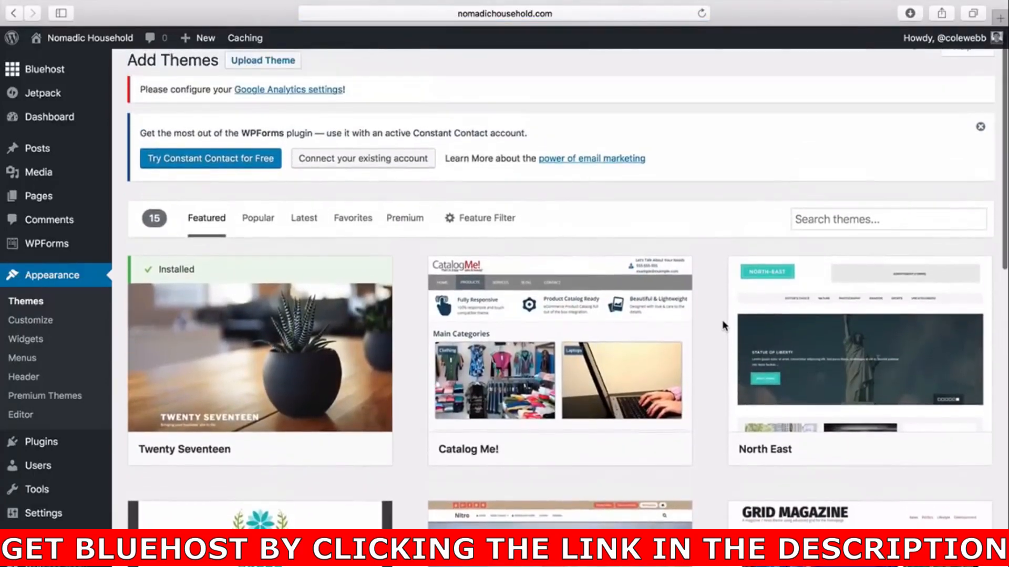
scroll(724, 326, down, 10)
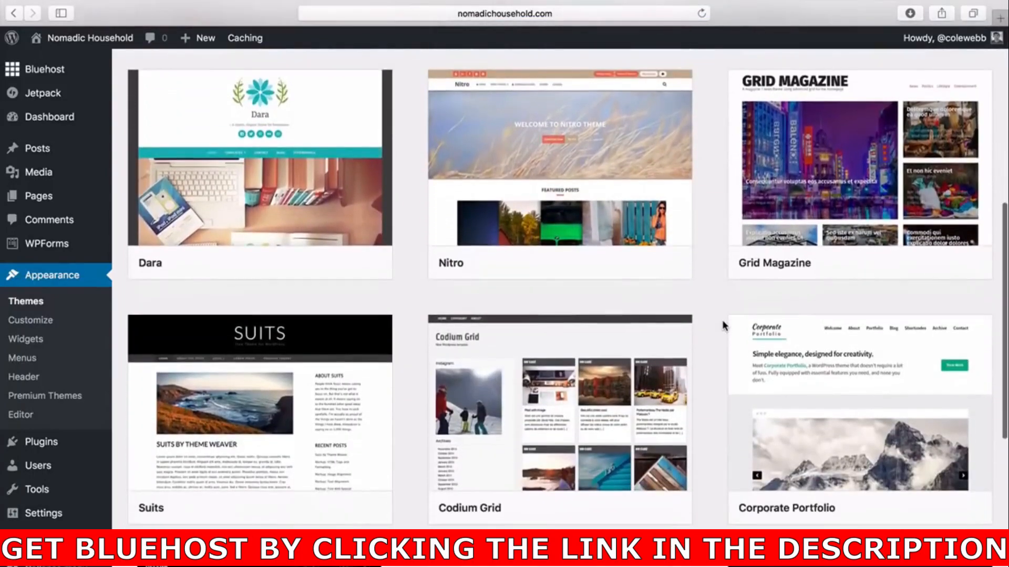
mouse_move(344, 383)
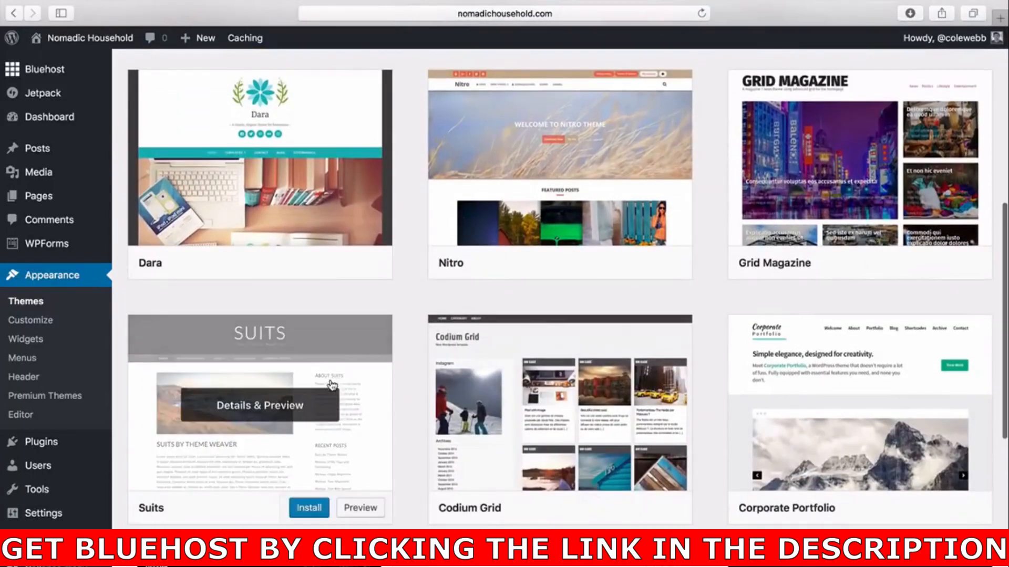
click(312, 508)
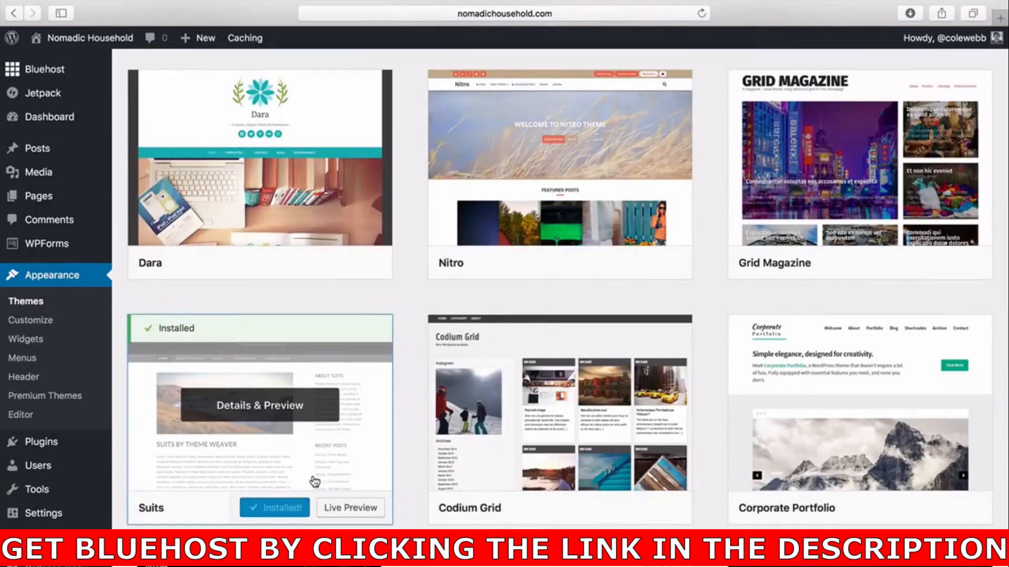
Activate the Suits theme and view the site's front page.
click(298, 508)
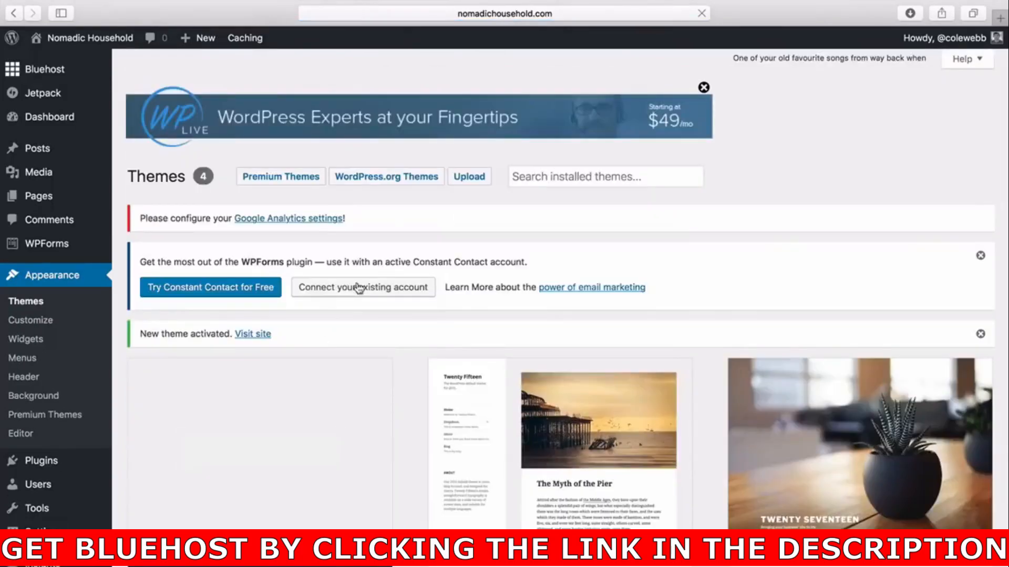
click(113, 39)
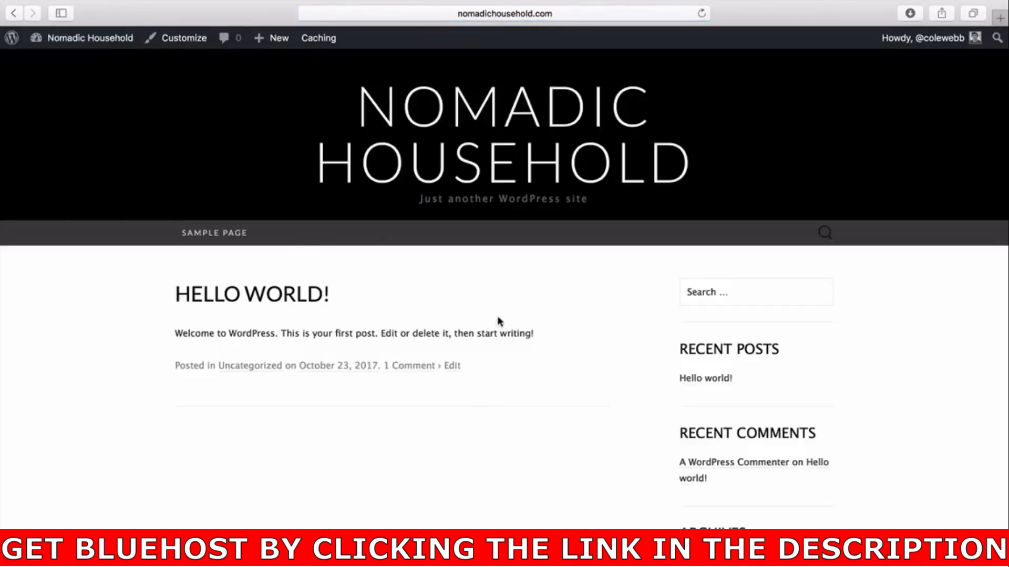
scroll(395, 456, down, 2)
scroll(396, 456, up, 2)
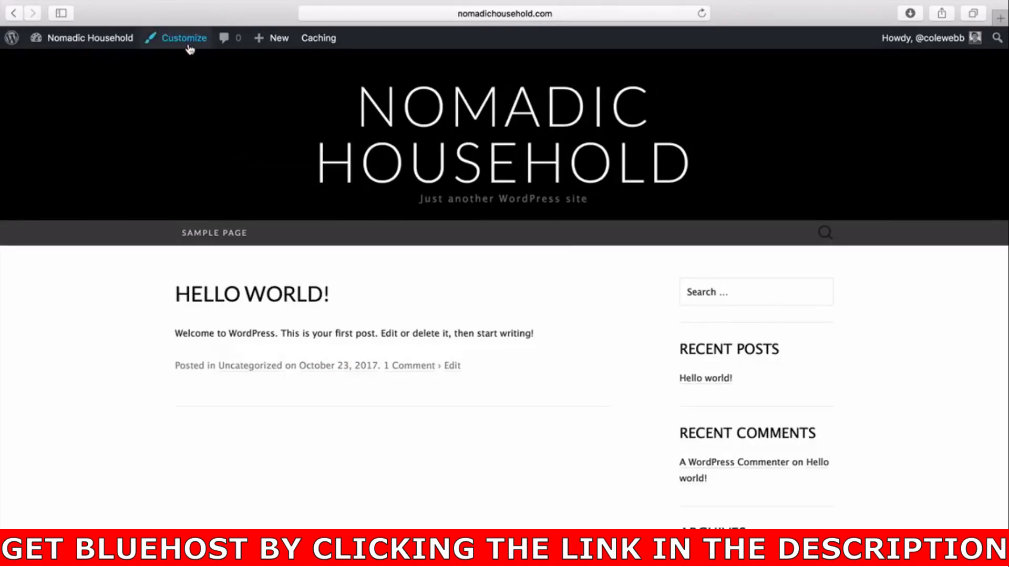
Return to the dashboard and open the theme Customizer.
click(117, 42)
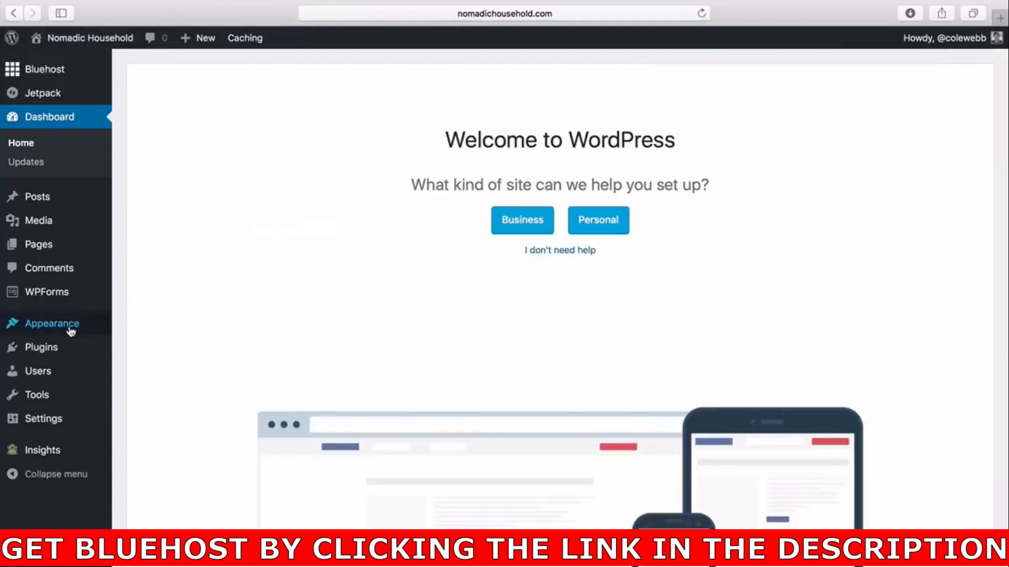
mouse_move(71, 331)
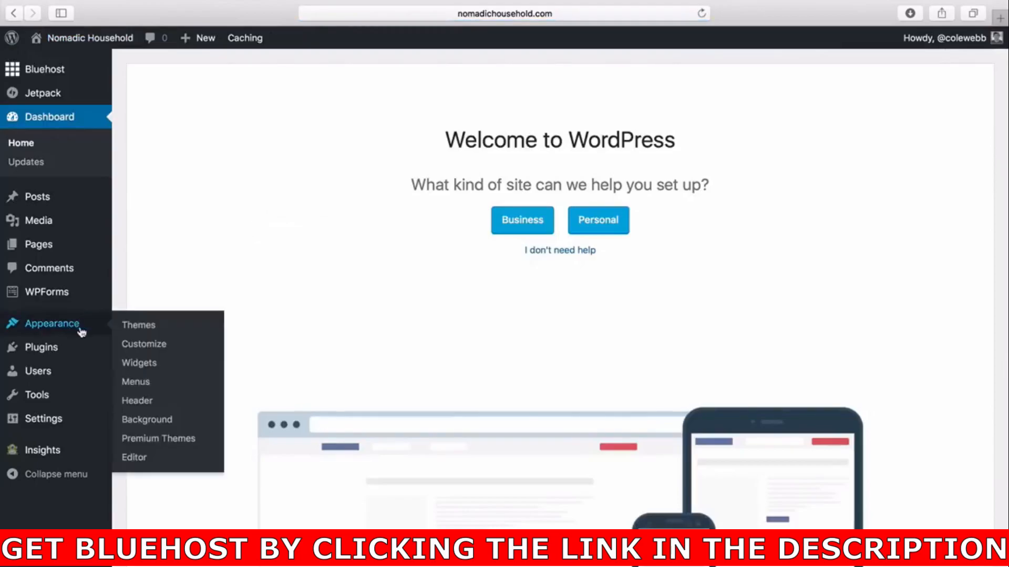
click(152, 351)
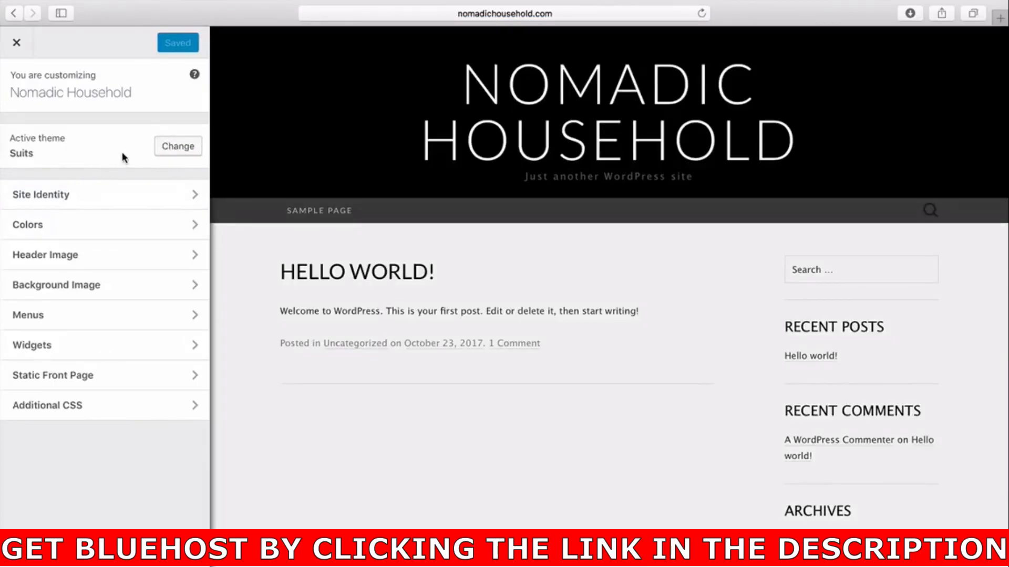
Change the site tagline to "Here is a tagline" in Site Identity and publish it.
click(143, 195)
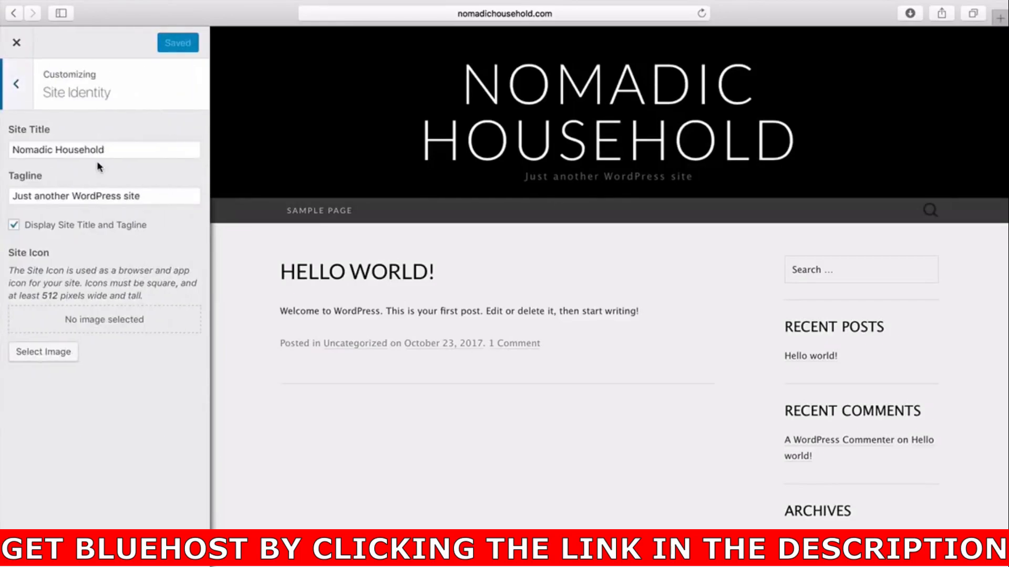
drag(126, 151, 13, 147)
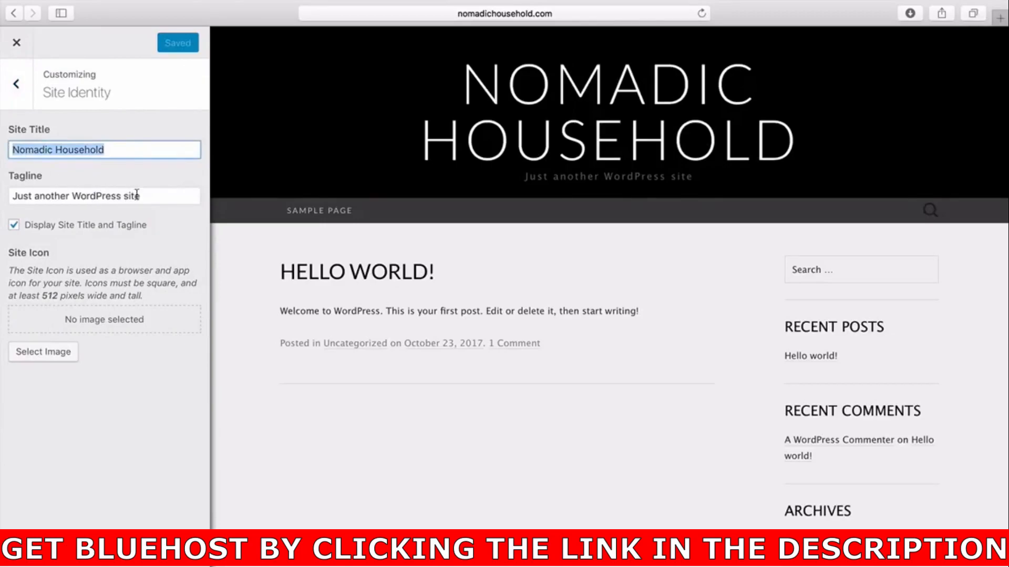
drag(138, 196, 17, 196)
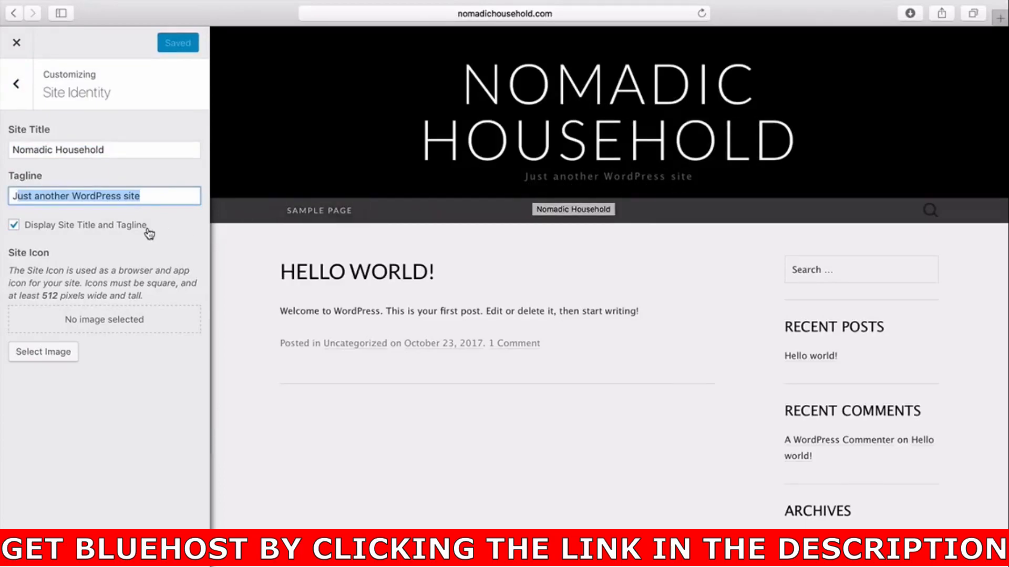
drag(153, 196, 1, 196)
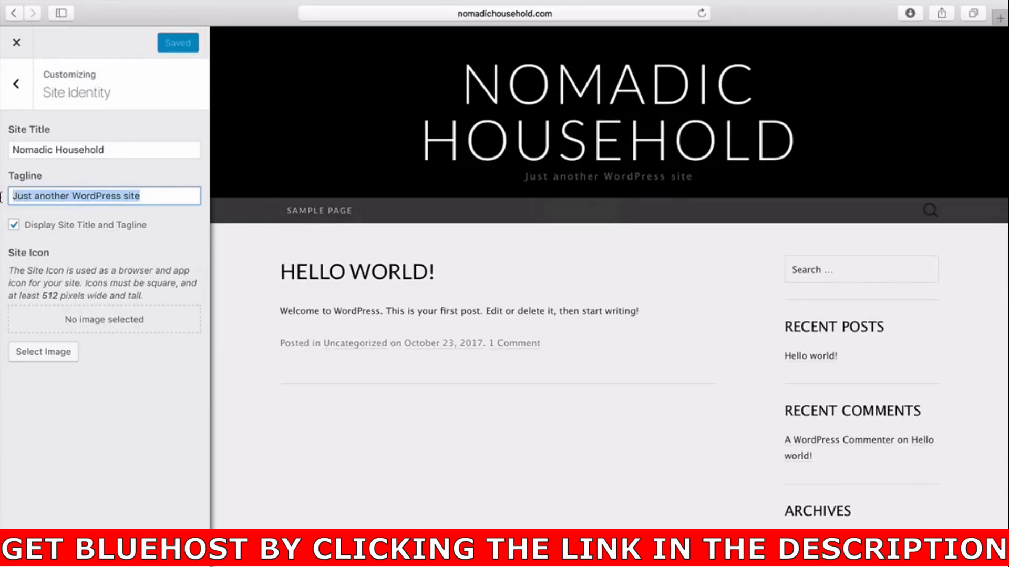
text(Here is a )
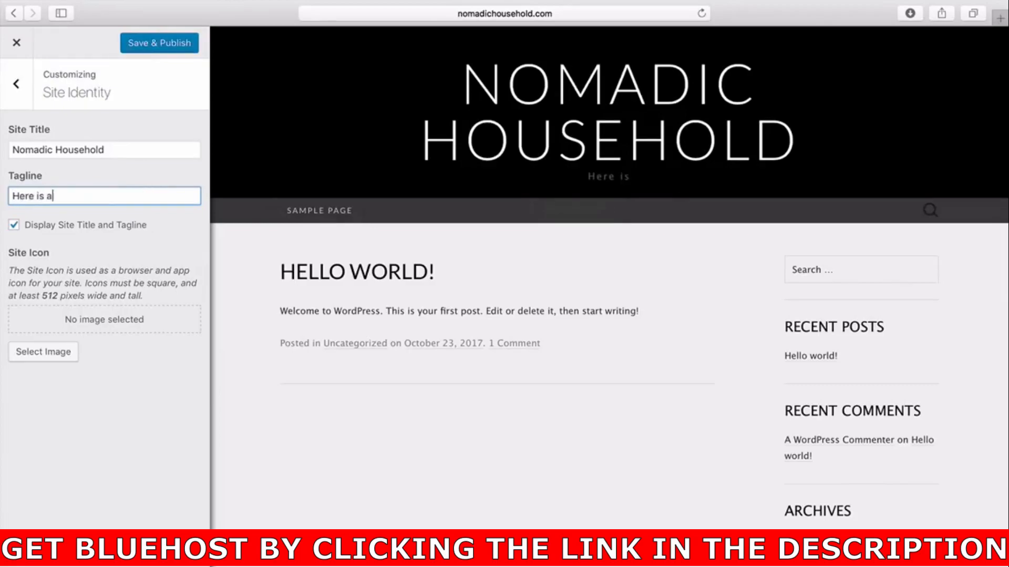
text(tagline)
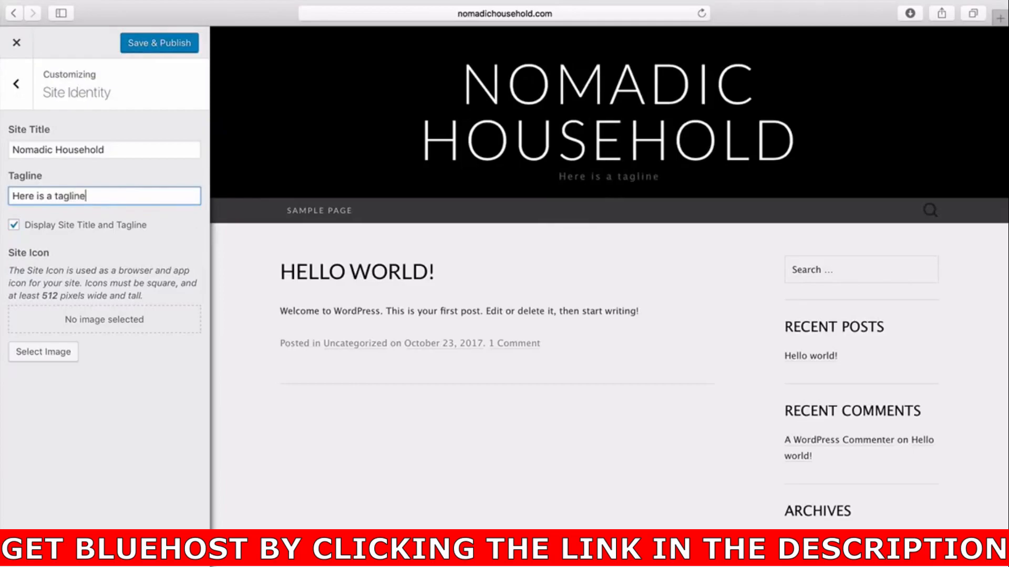
click(153, 46)
click(152, 46)
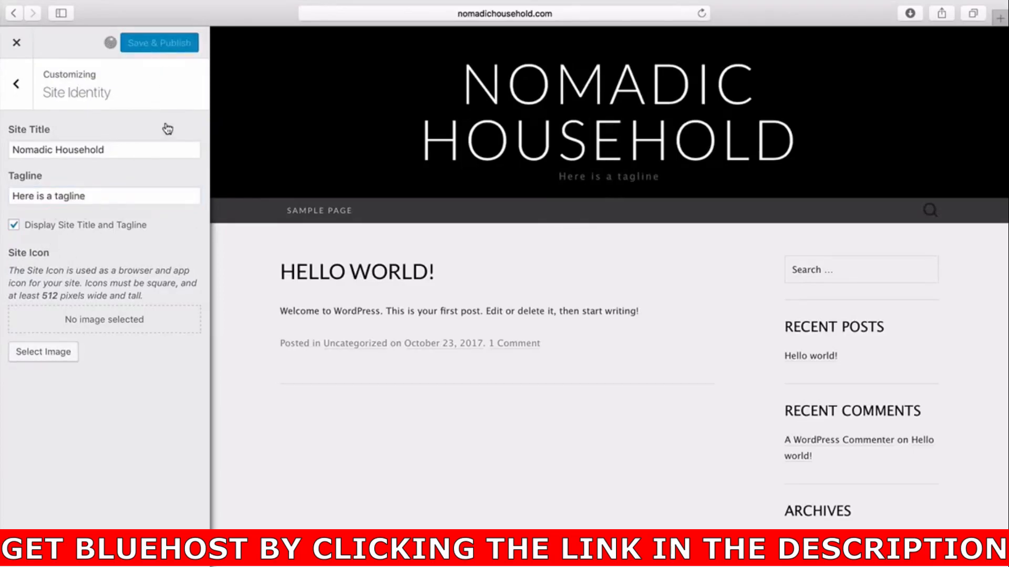
Try a red header text colour, then clear it.
click(17, 87)
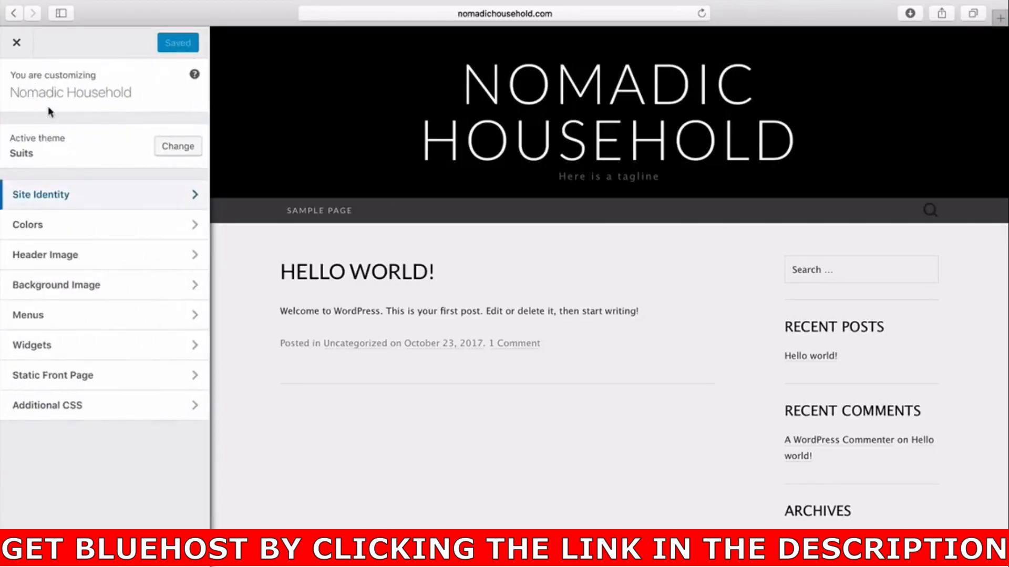
click(141, 230)
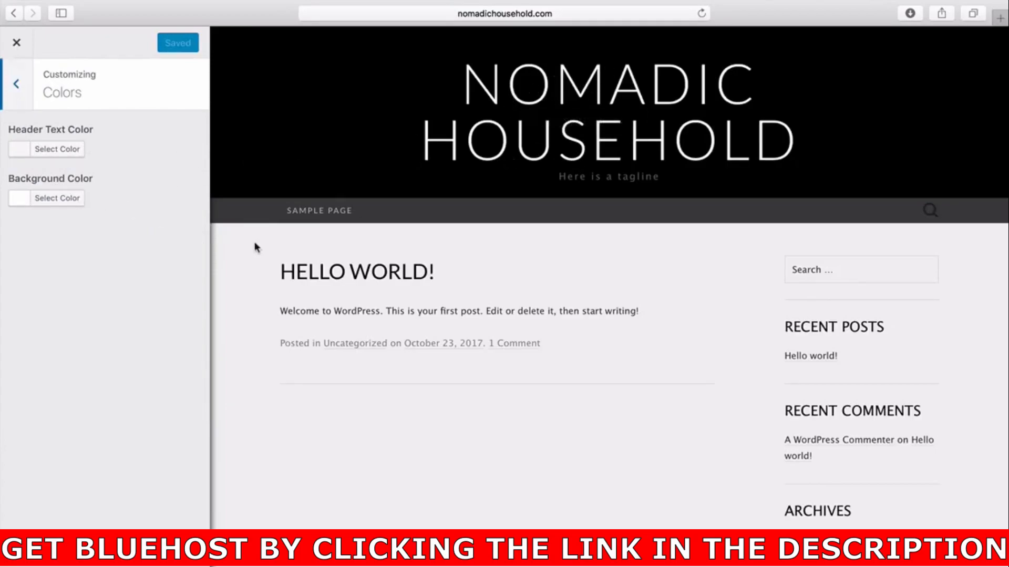
click(71, 152)
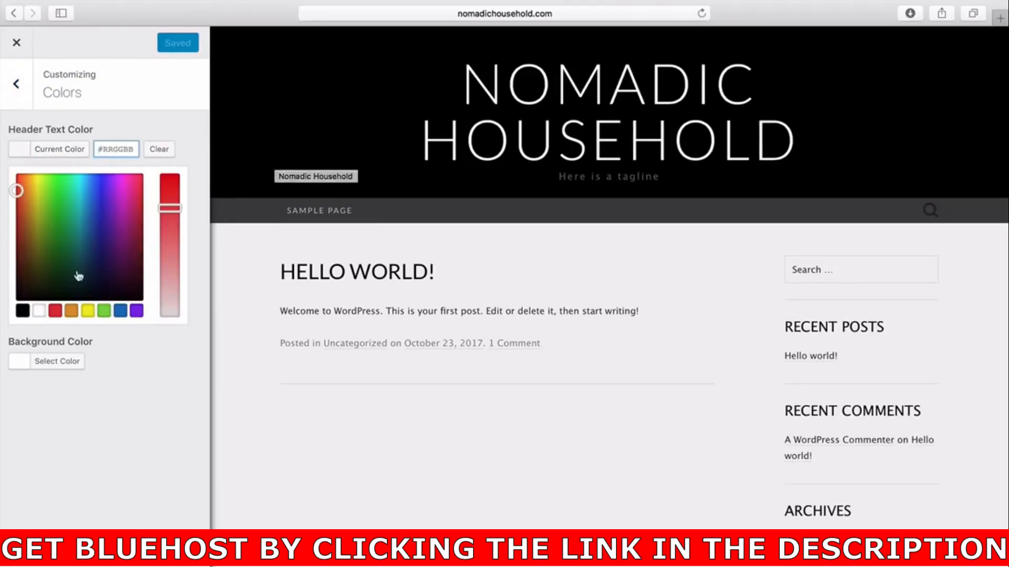
click(56, 311)
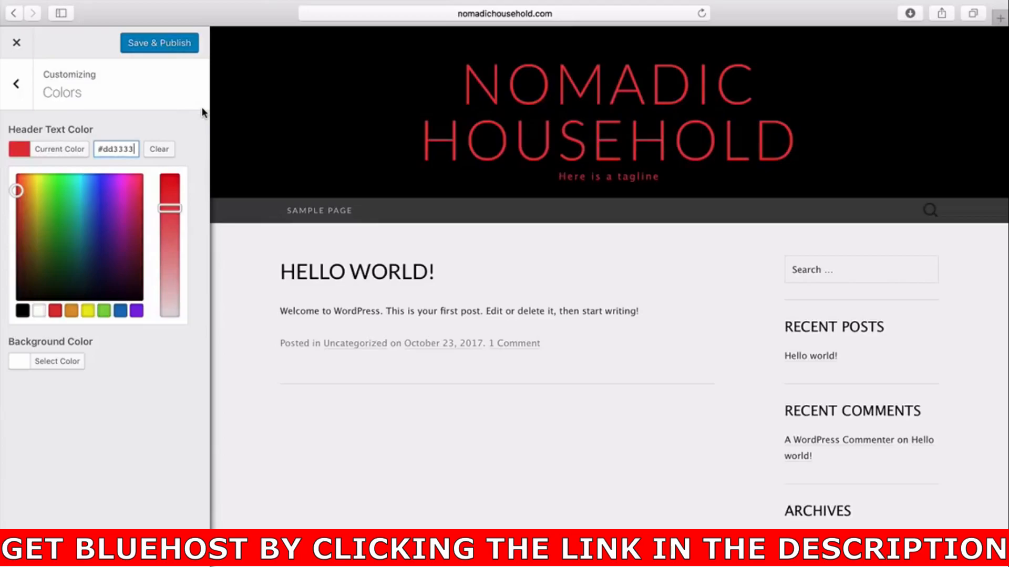
click(162, 152)
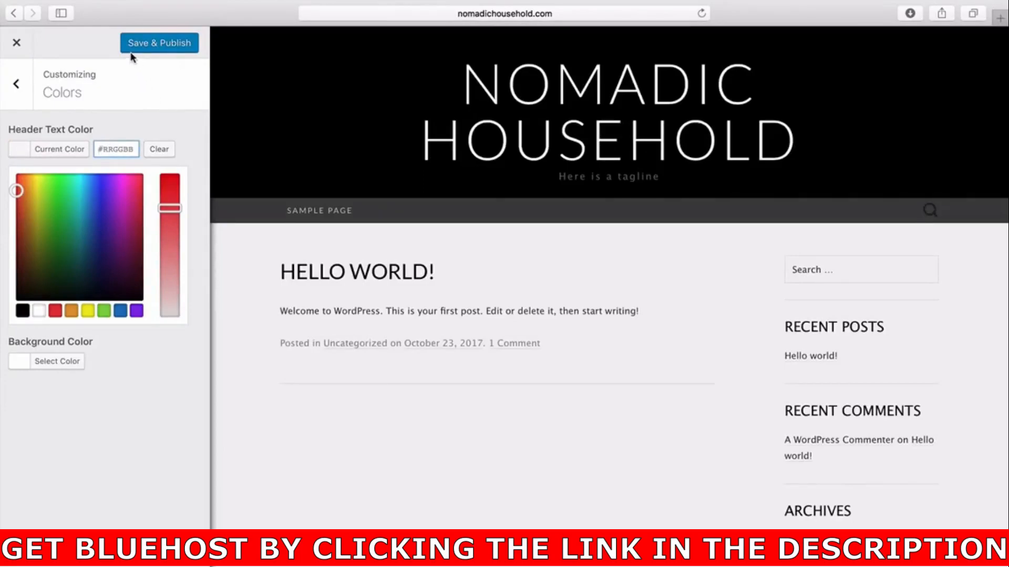
Try red, blue and green background colours, reset the background to the default, and publish.
click(17, 83)
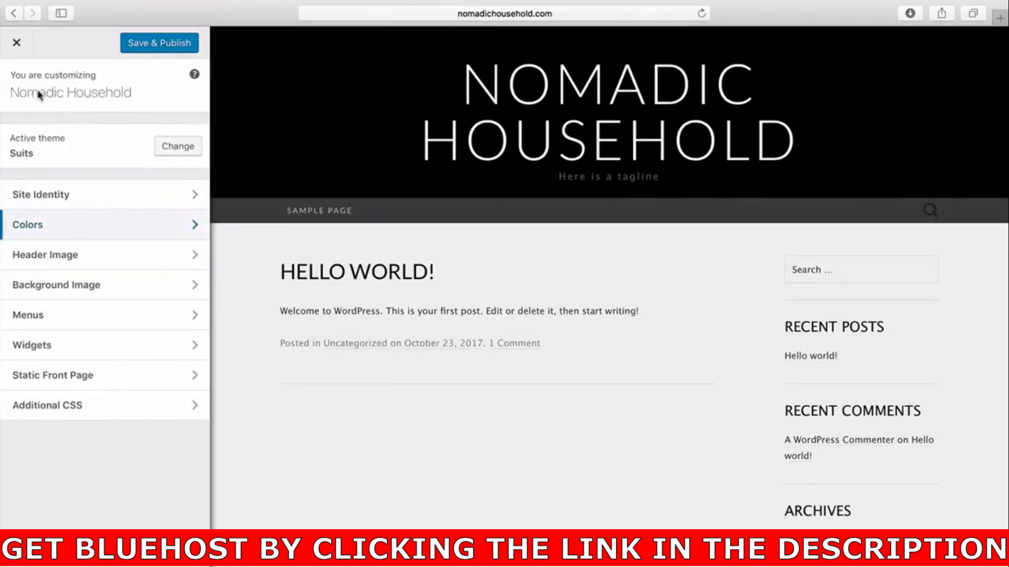
click(95, 225)
click(67, 202)
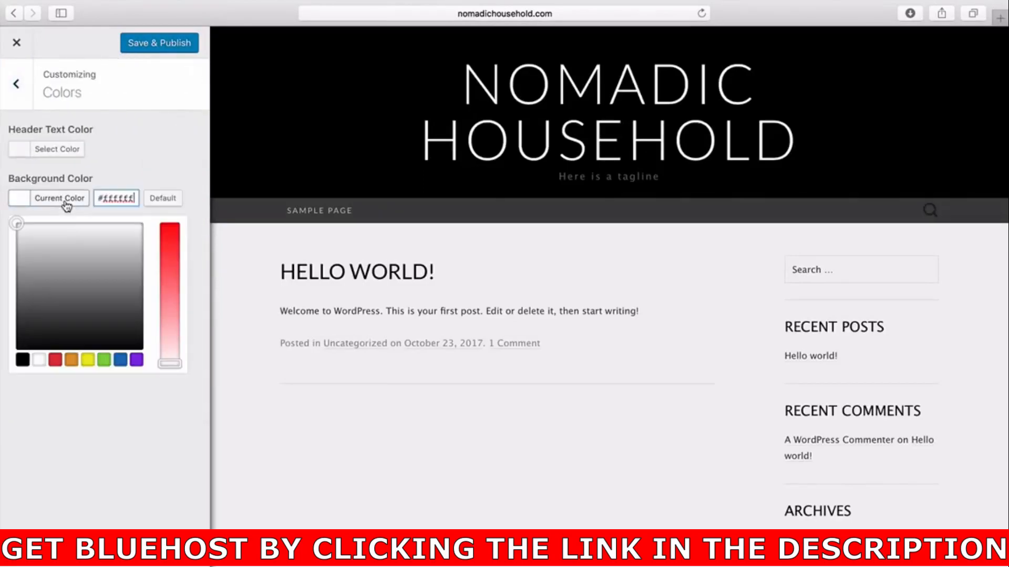
click(57, 361)
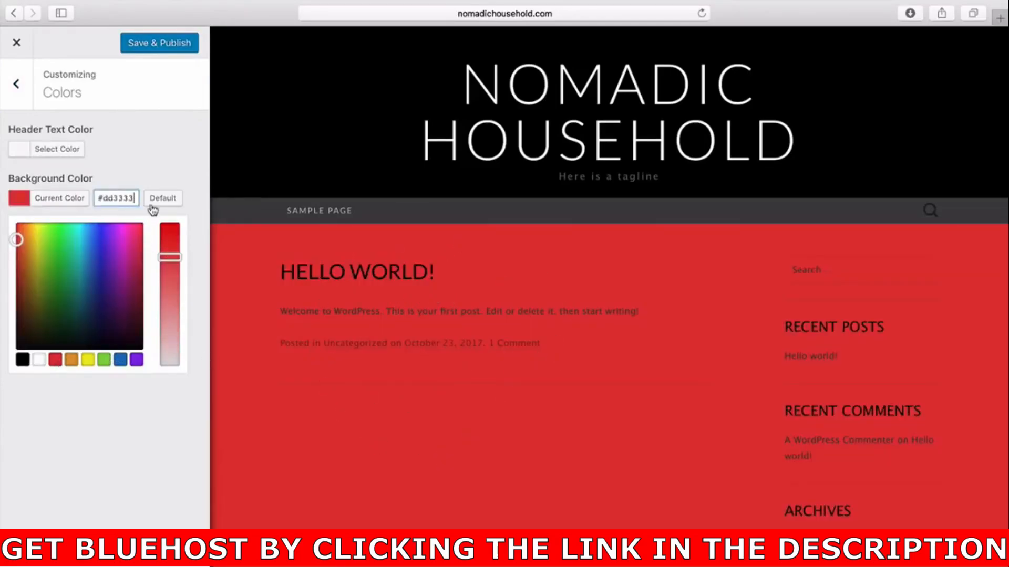
click(120, 361)
click(105, 361)
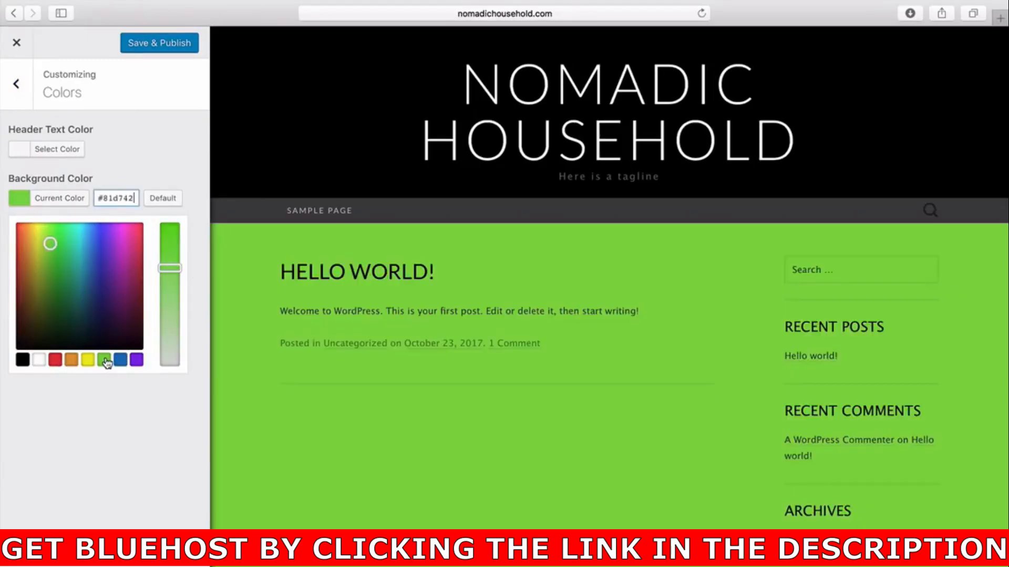
click(166, 207)
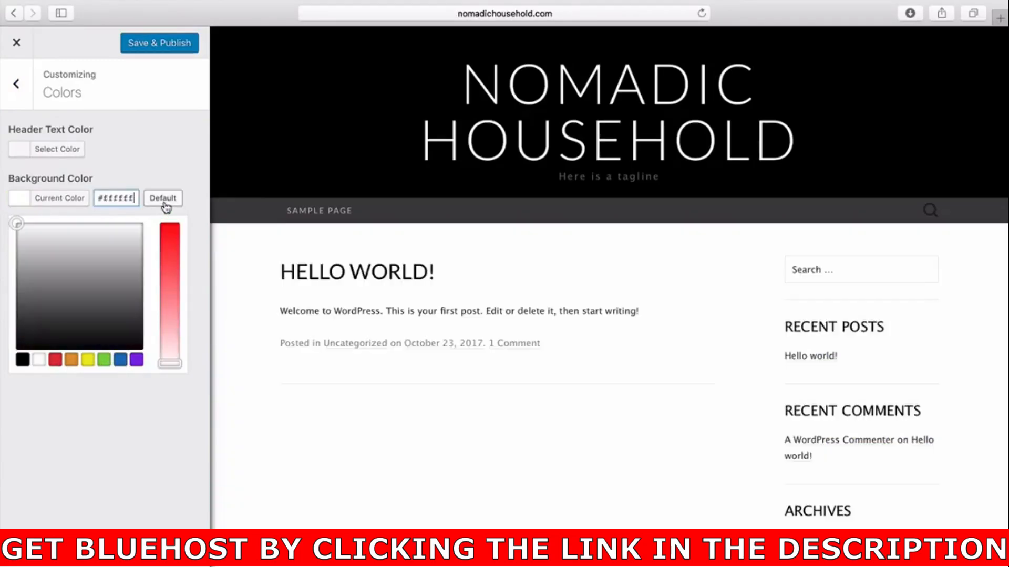
click(174, 46)
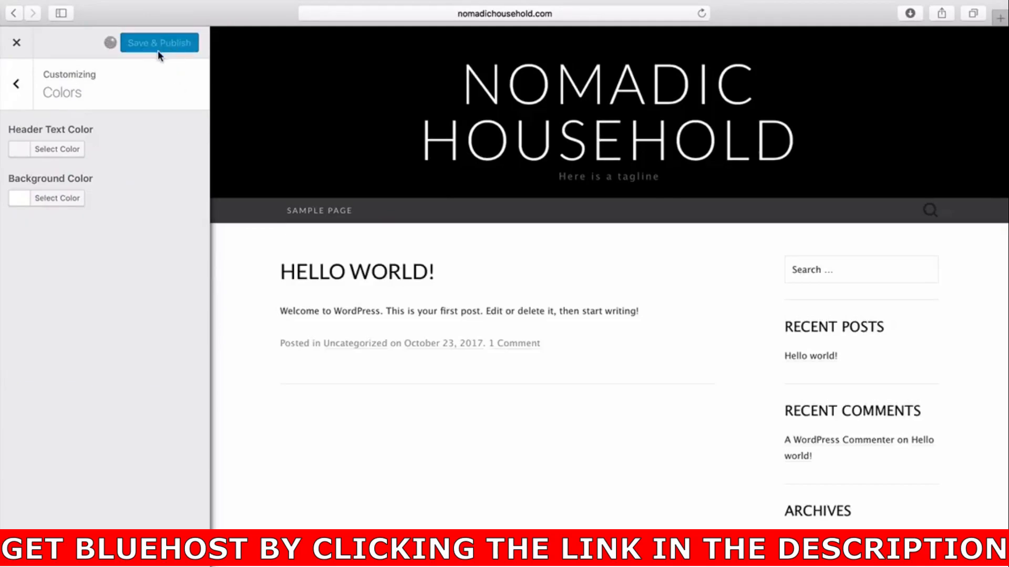
Examine the Header Image and Background Image sections of the Customizer.
click(30, 93)
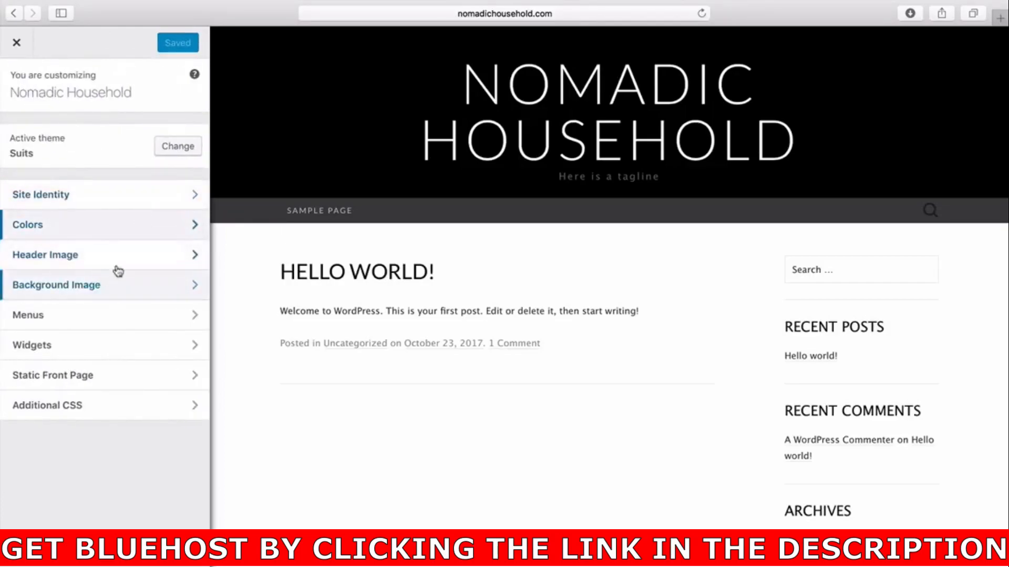
click(136, 261)
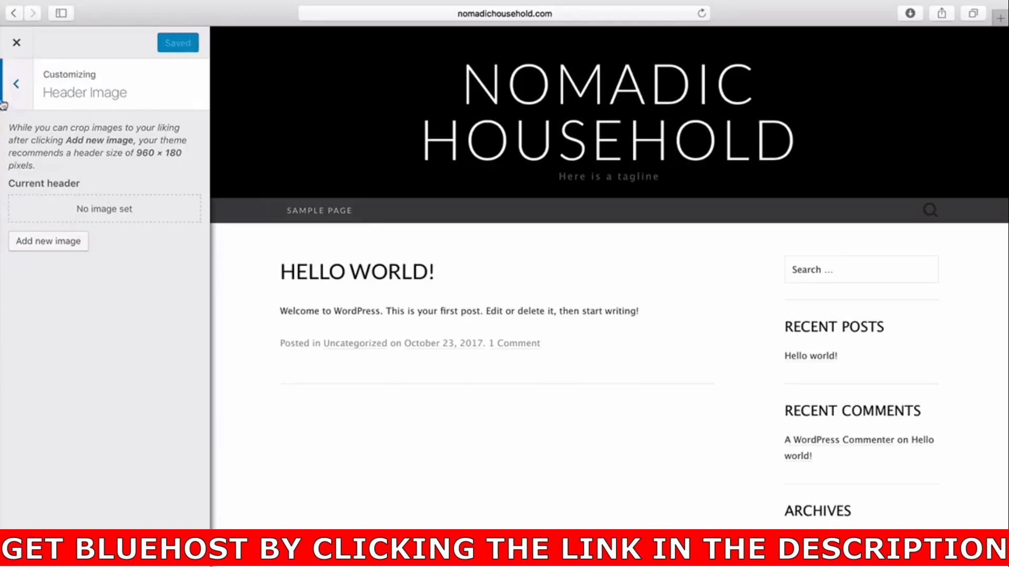
click(16, 85)
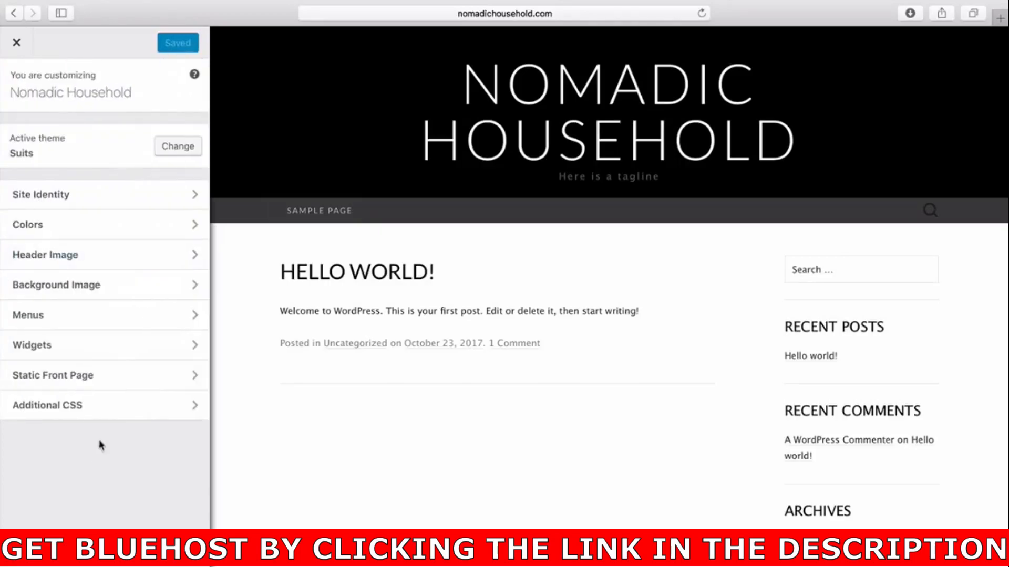
click(143, 288)
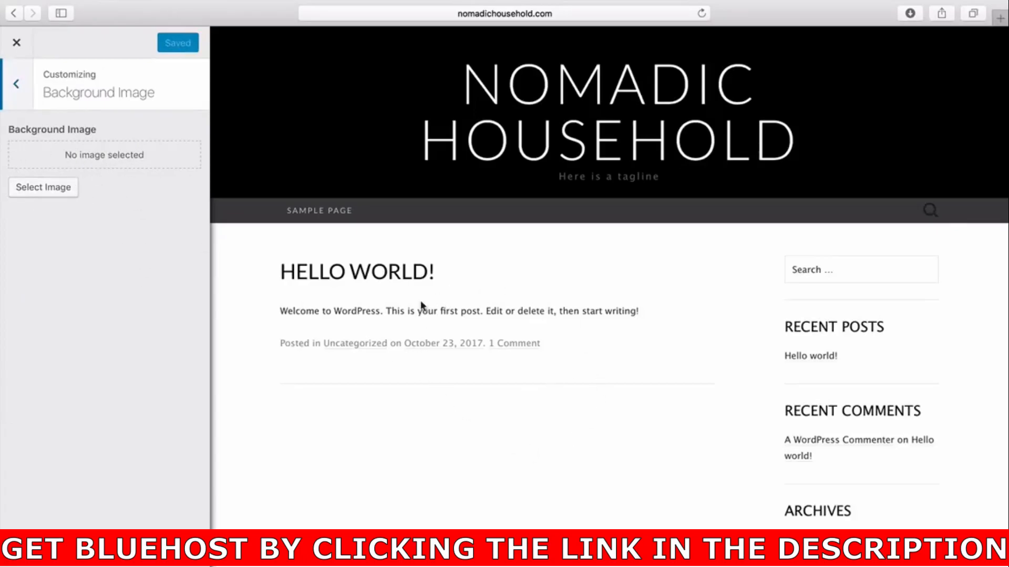
scroll(495, 500, down, 5)
scroll(496, 500, up, 5)
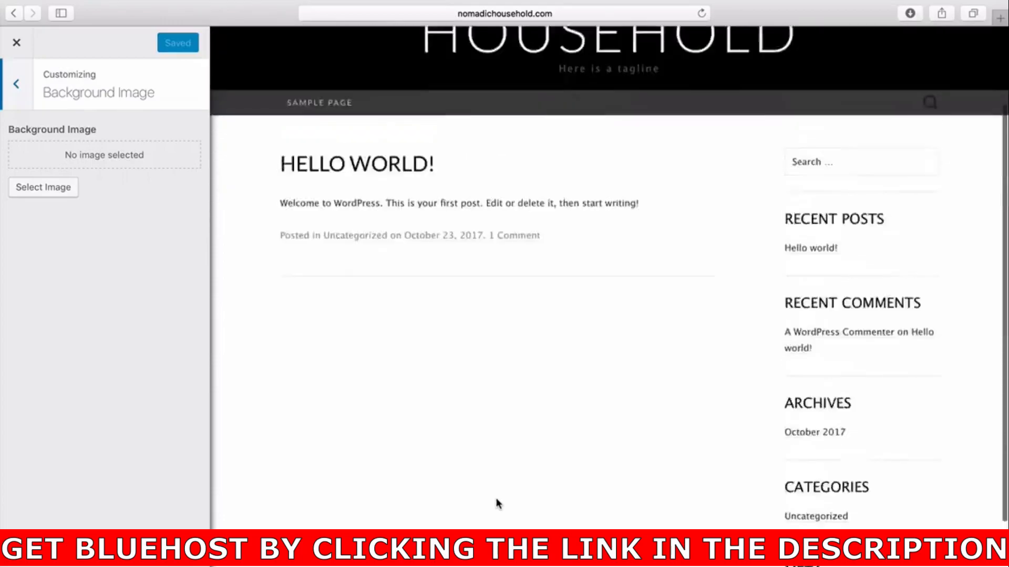
click(17, 85)
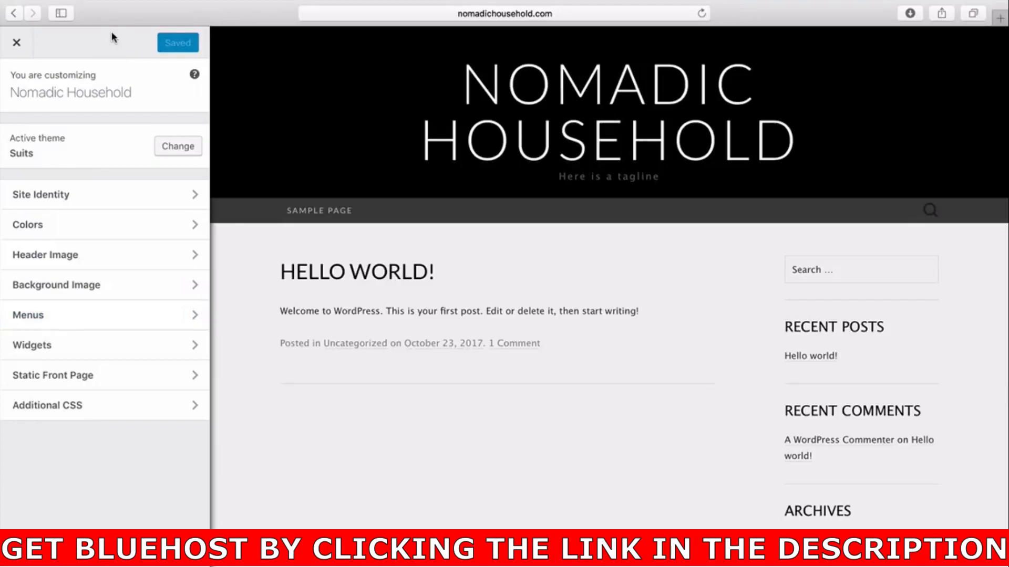
Close the Customizer and start a new blog post from the Posts list.
click(20, 46)
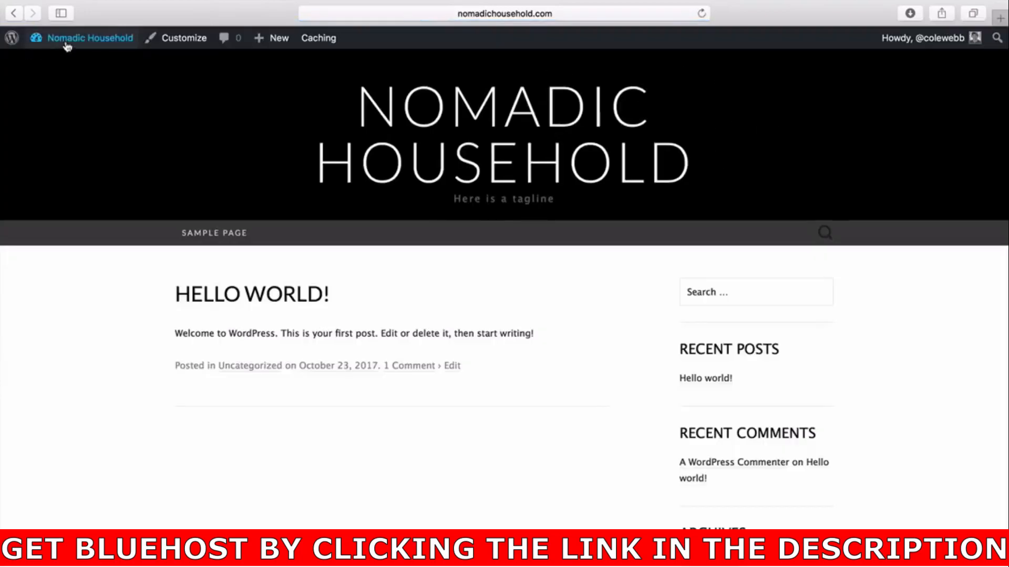
mouse_move(67, 44)
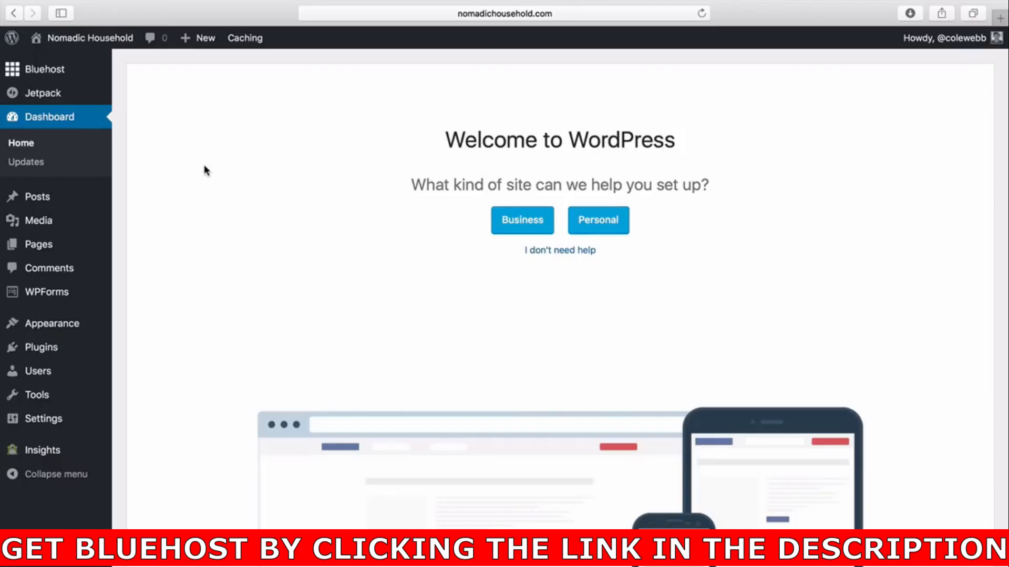
click(33, 199)
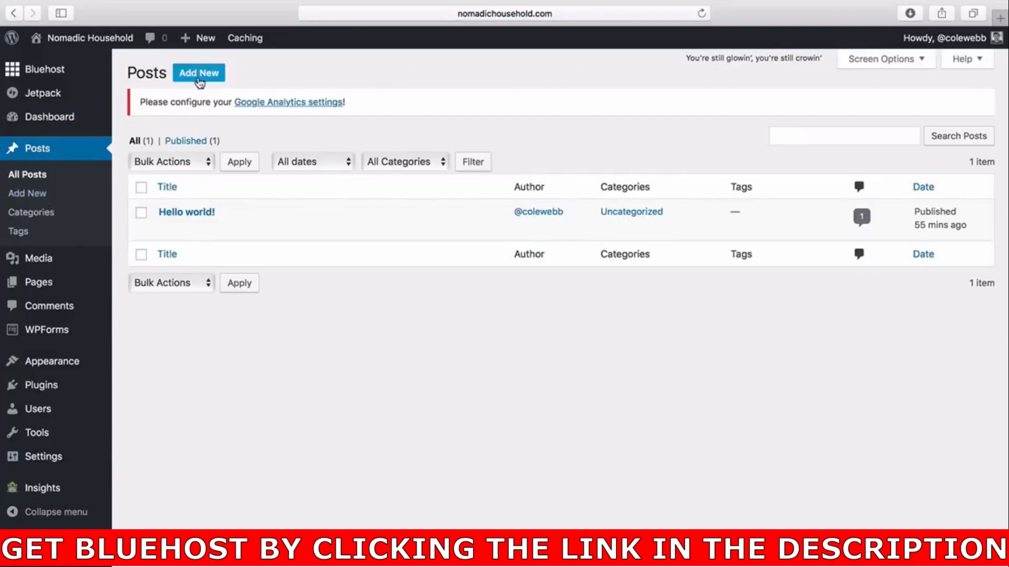
mouse_move(241, 228)
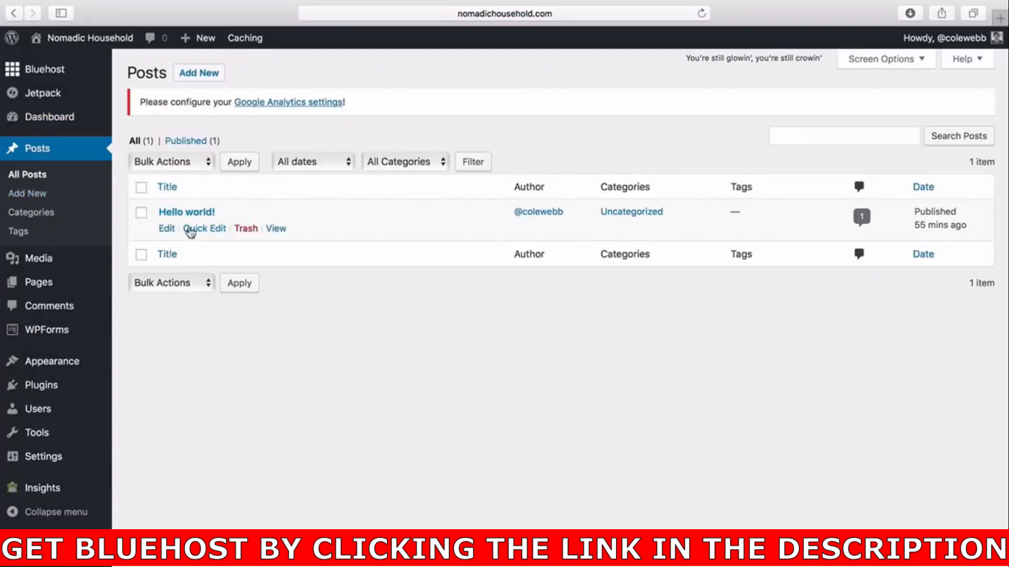
click(216, 74)
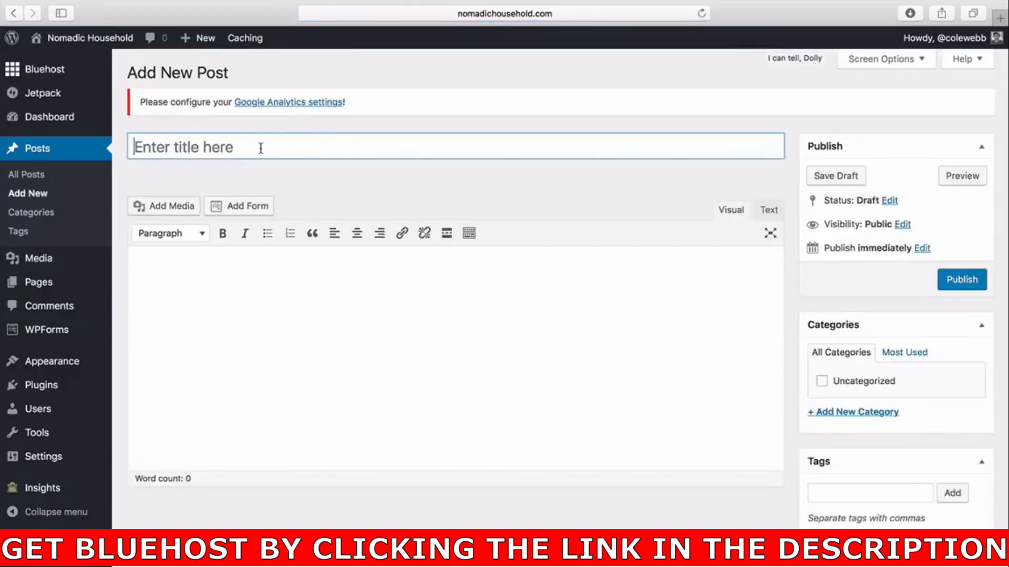
Title the new post My First Blog Post and publish it.
text(M)
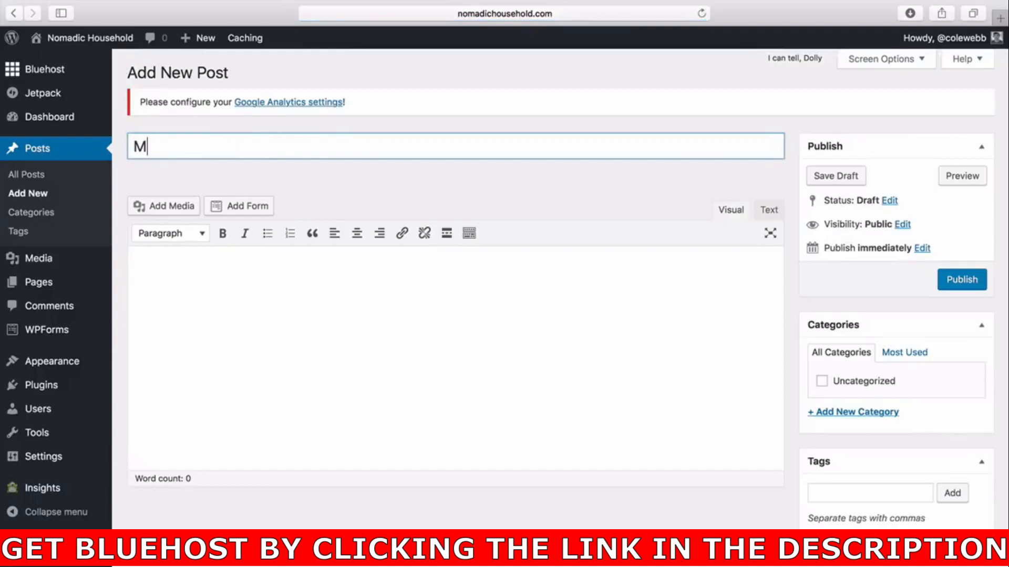
text(y First Blog )
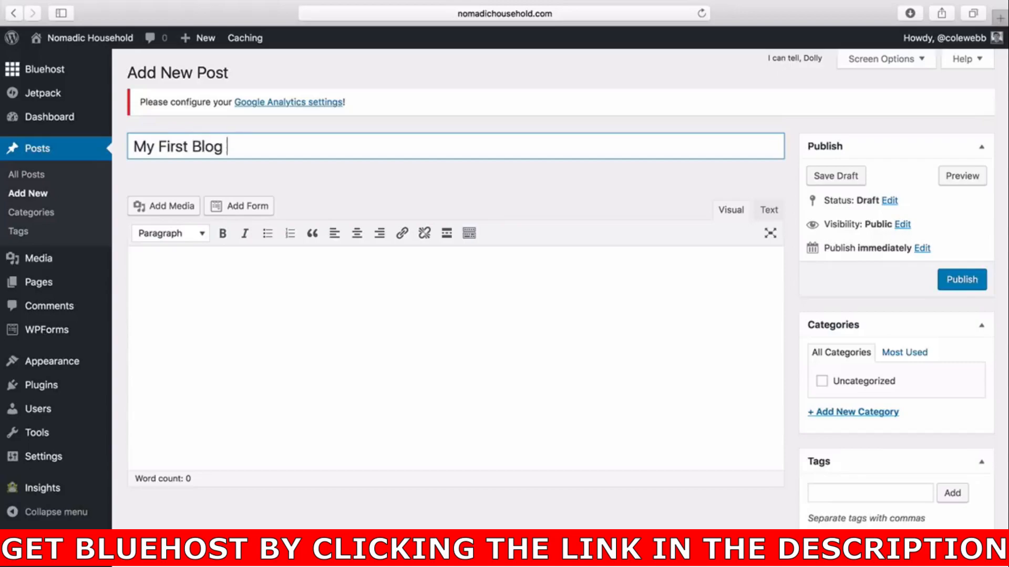
text(Post)
click(455, 276)
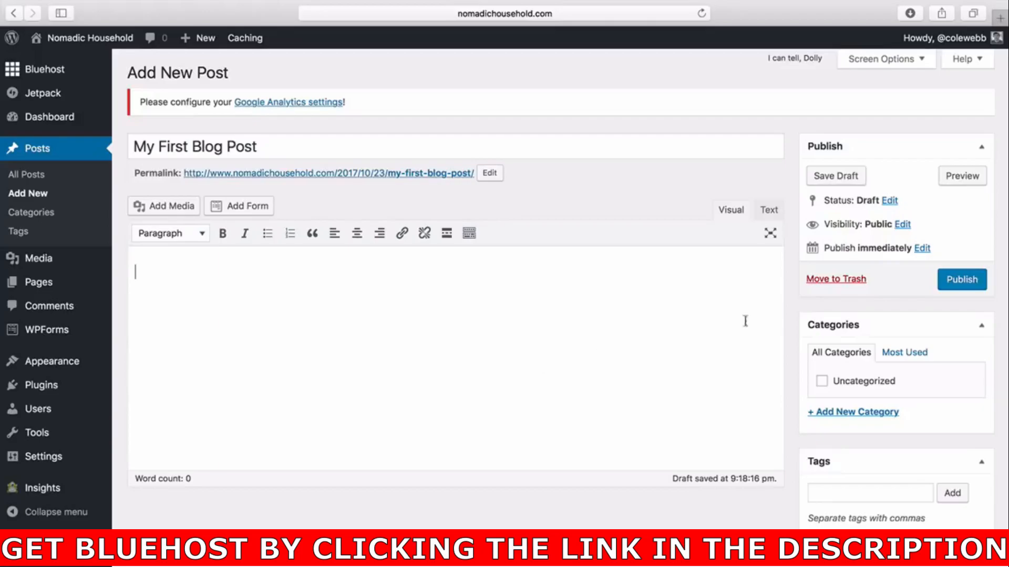
click(964, 284)
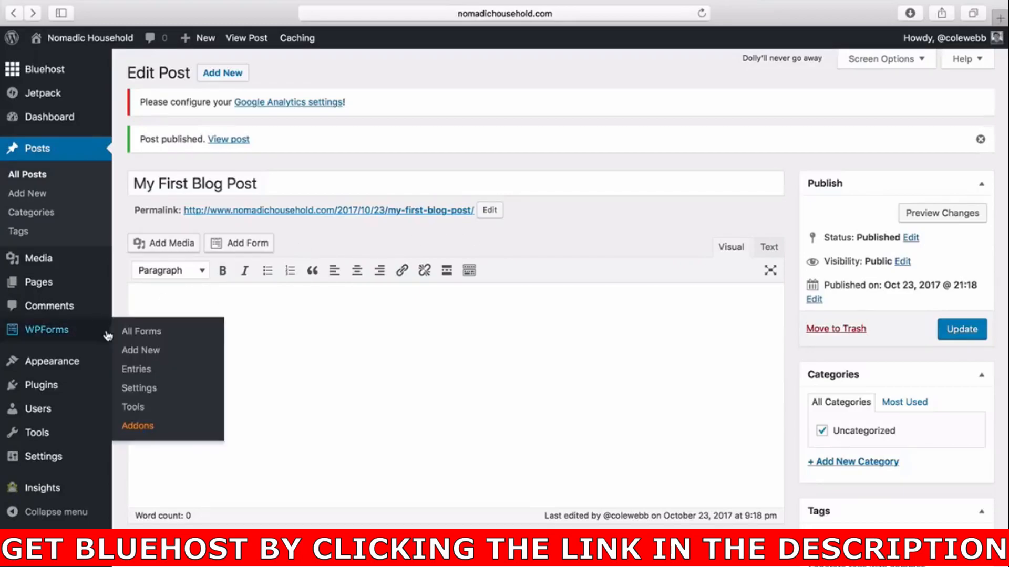
Change the permalink structure to Post name and save the setting.
mouse_move(57, 460)
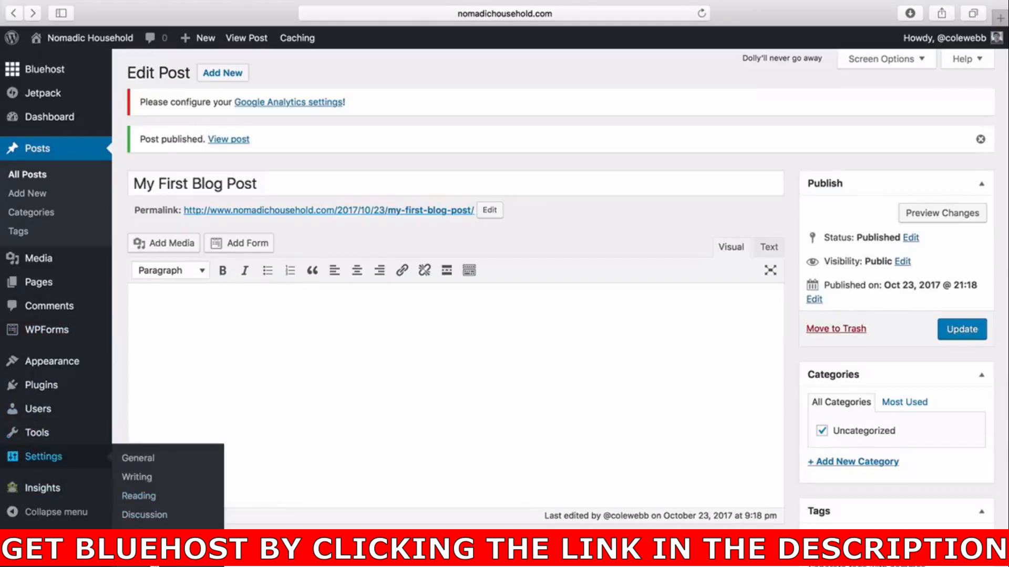
click(153, 555)
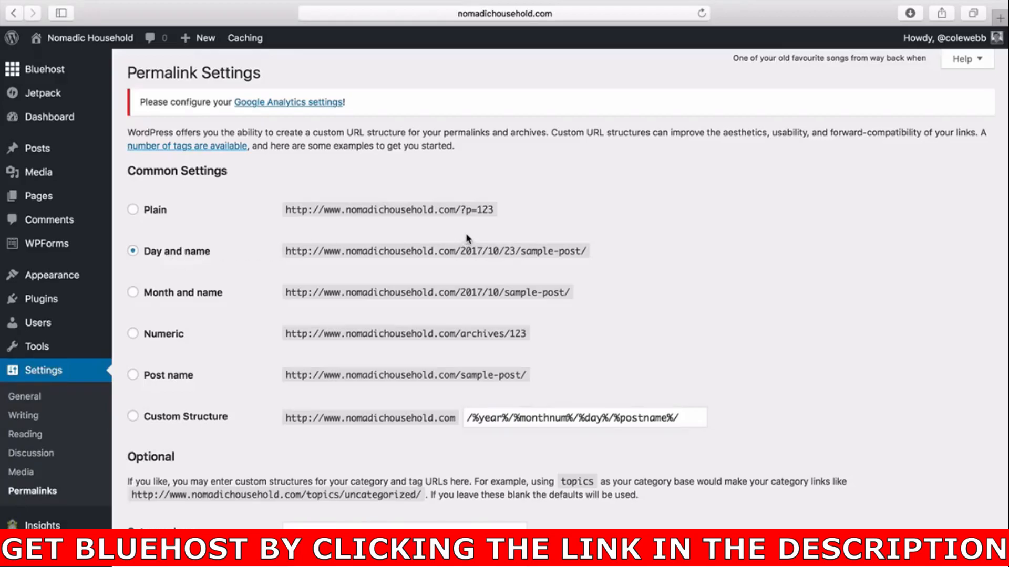
click(133, 376)
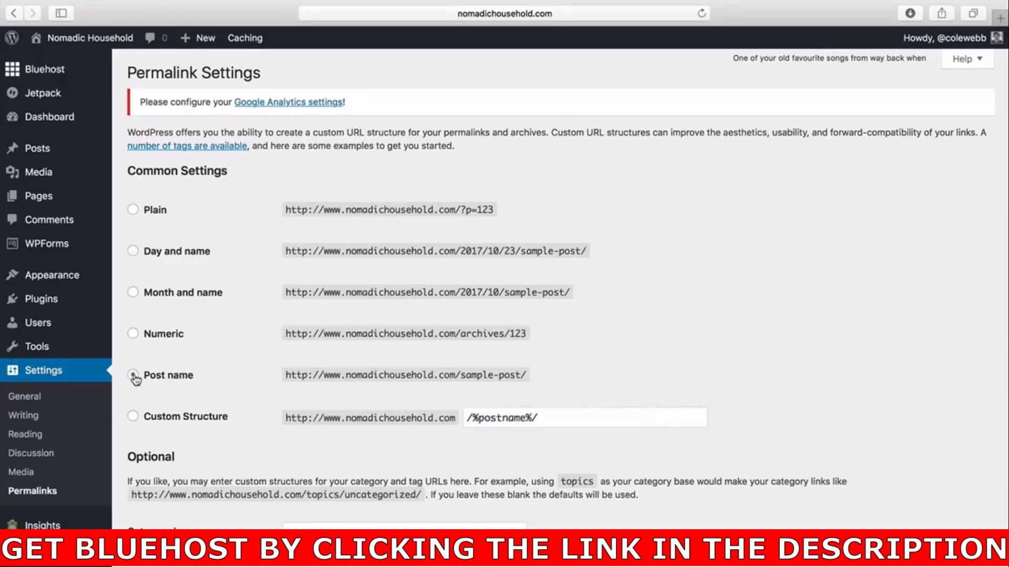
click(165, 563)
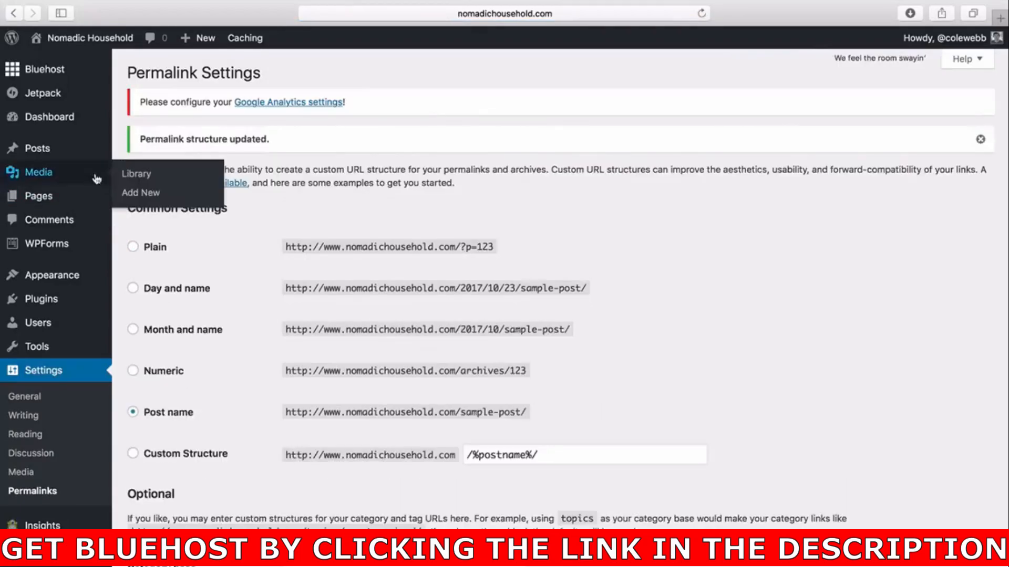
Open My First Blog Post from the posts list to check its permalink.
click(69, 153)
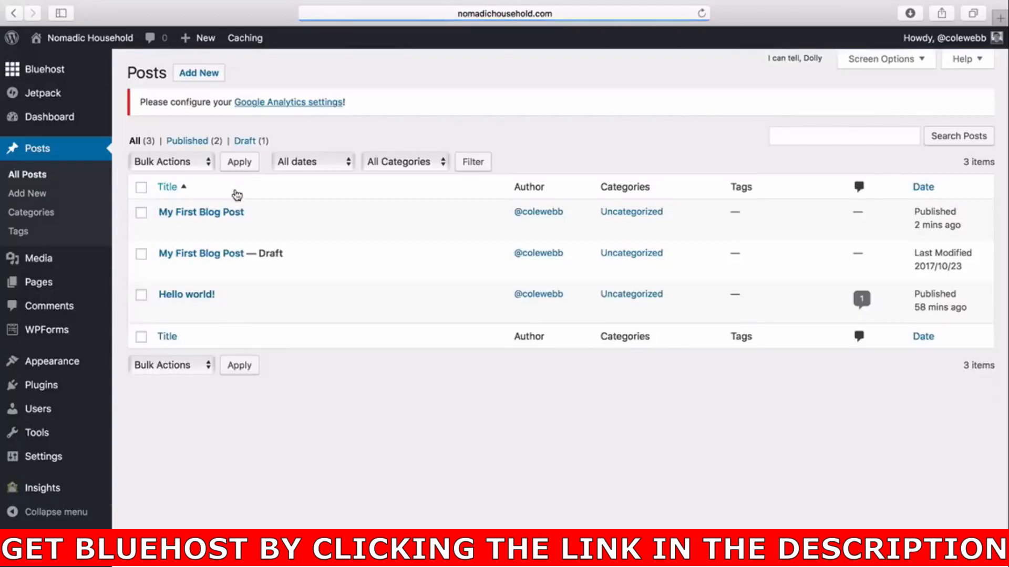
click(225, 213)
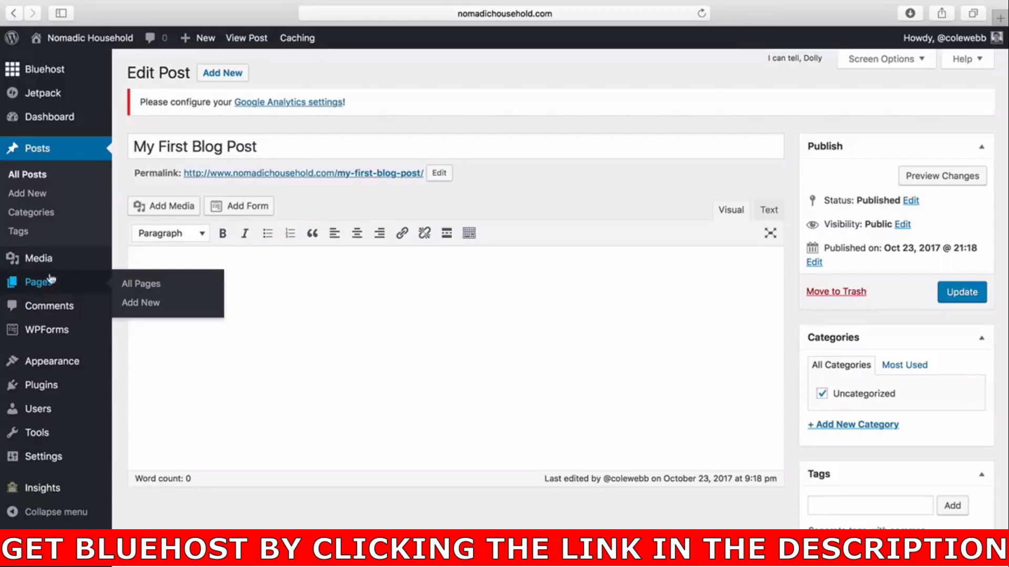
mouse_move(67, 287)
Create a new page titled Page 1 and publish it.
click(51, 290)
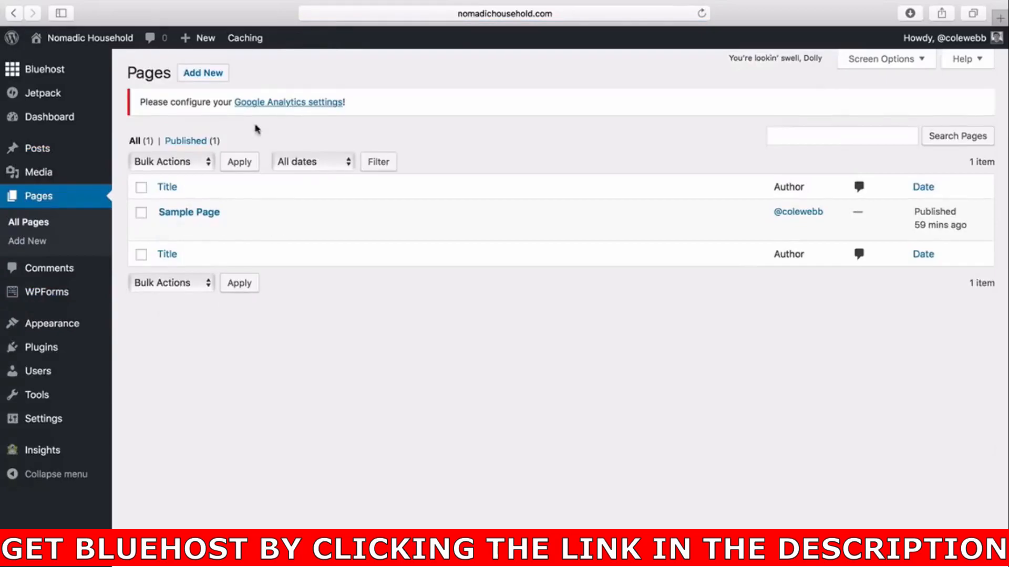
click(199, 78)
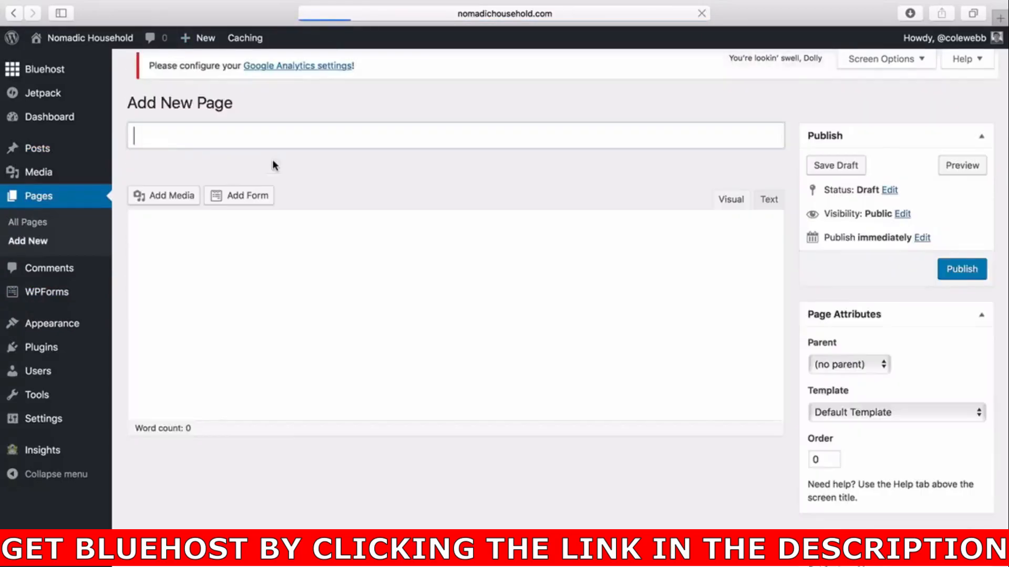
click(296, 154)
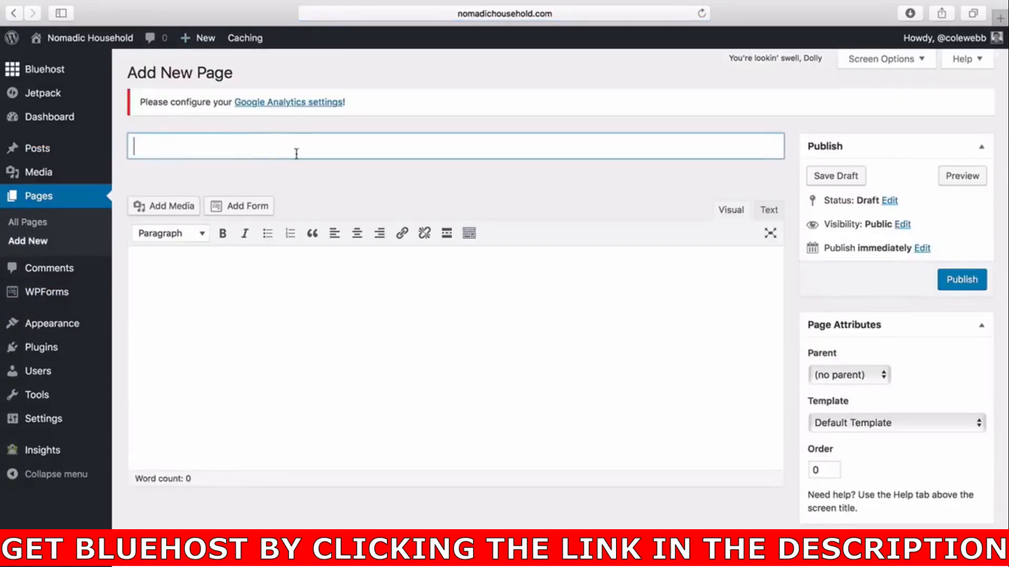
text(Page 1)
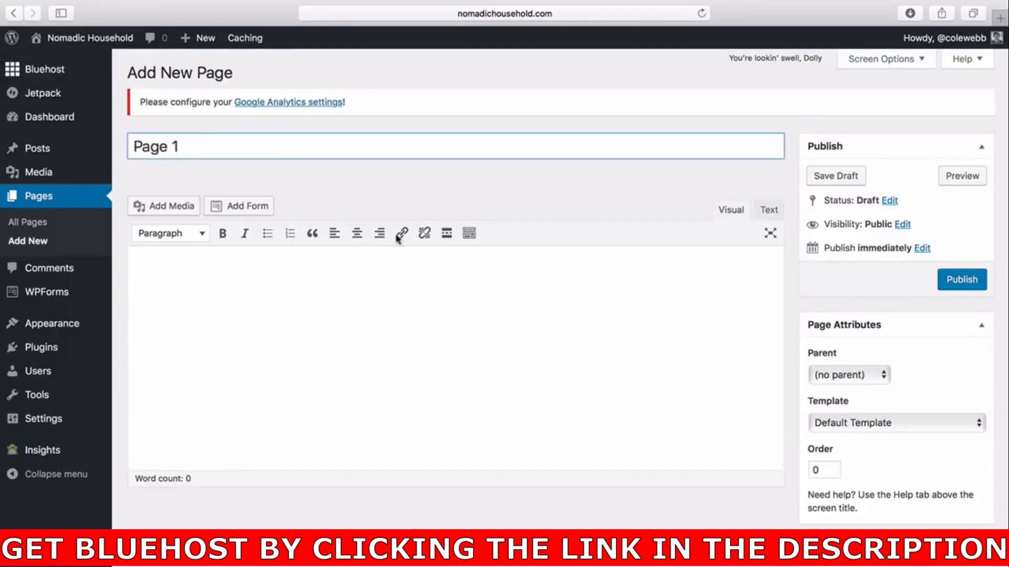
click(444, 322)
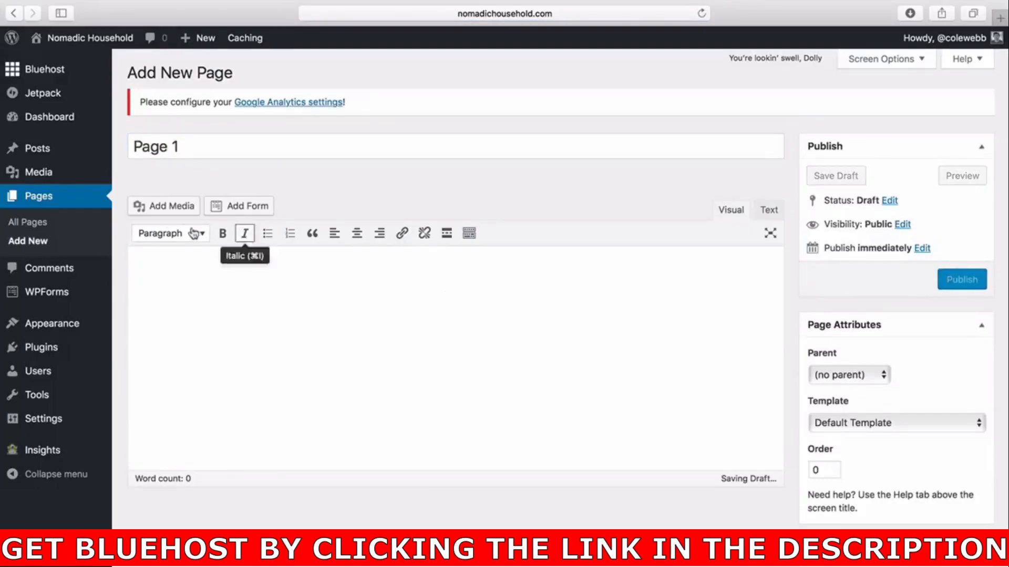
click(949, 280)
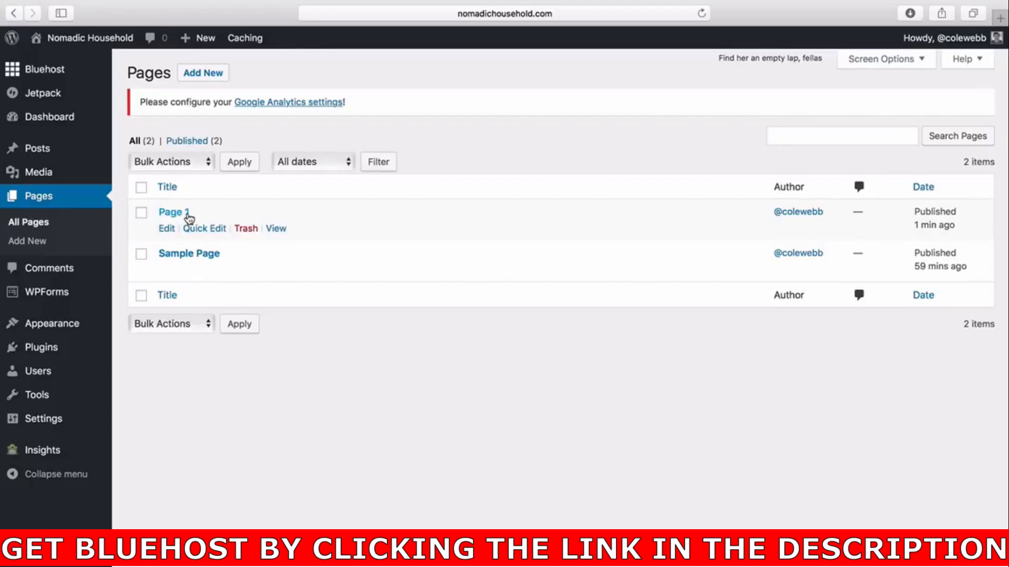
Review the site's front-page navigation and open the menu editor.
click(109, 42)
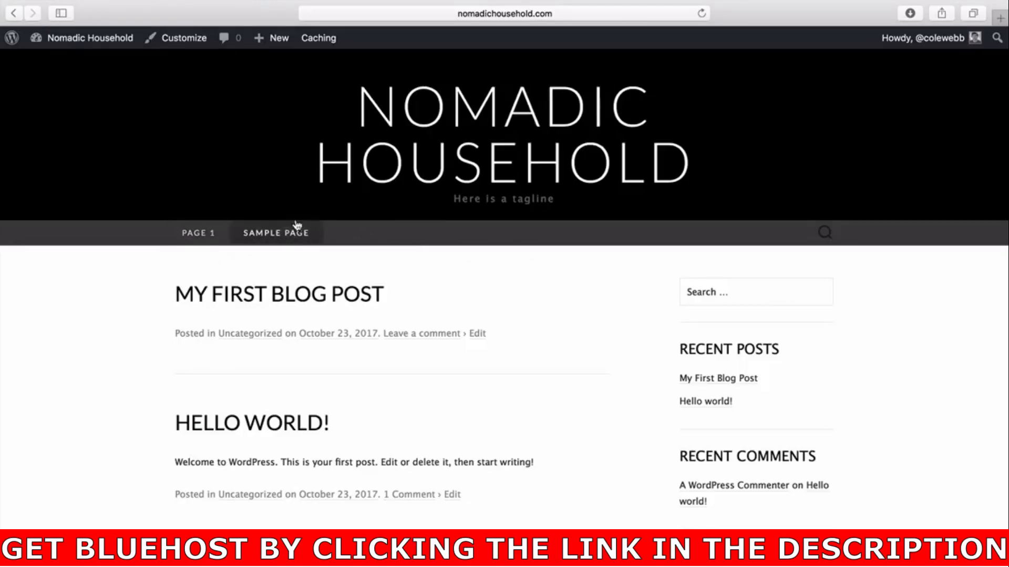
mouse_move(92, 41)
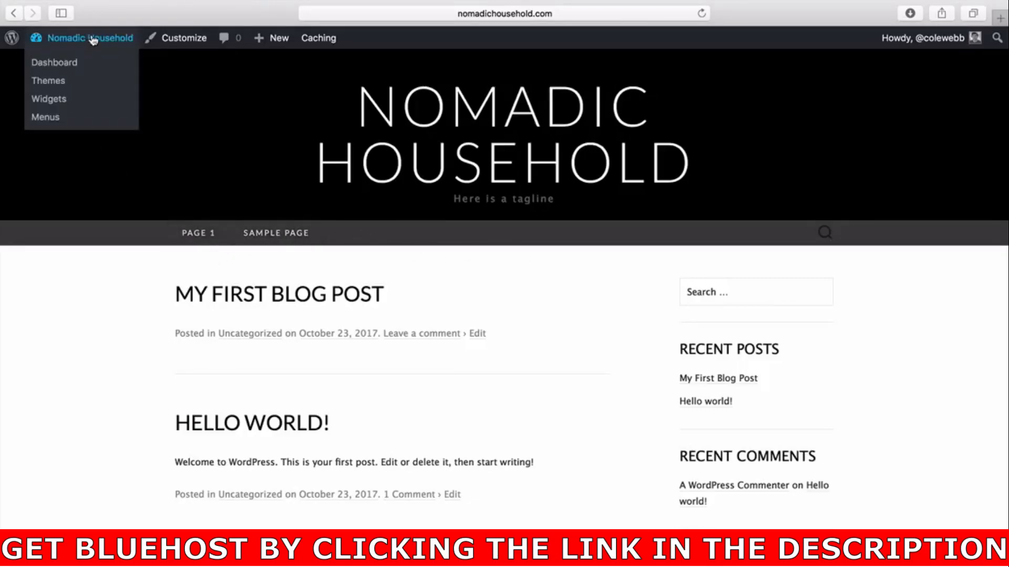
click(88, 36)
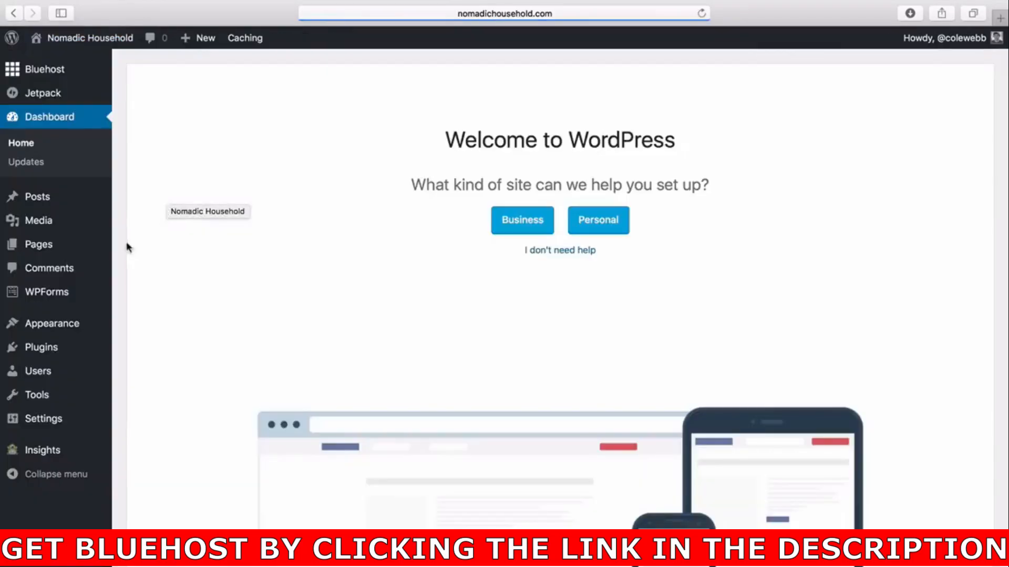
mouse_move(79, 328)
click(140, 386)
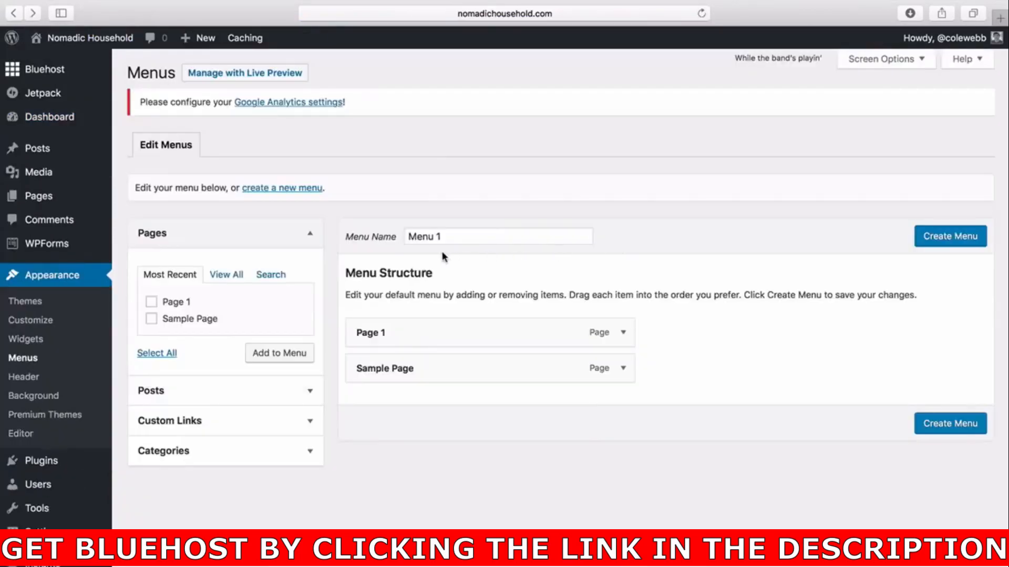
Create the menu named Menu 1 and remove Sample Page from its structure.
drag(419, 237, 474, 237)
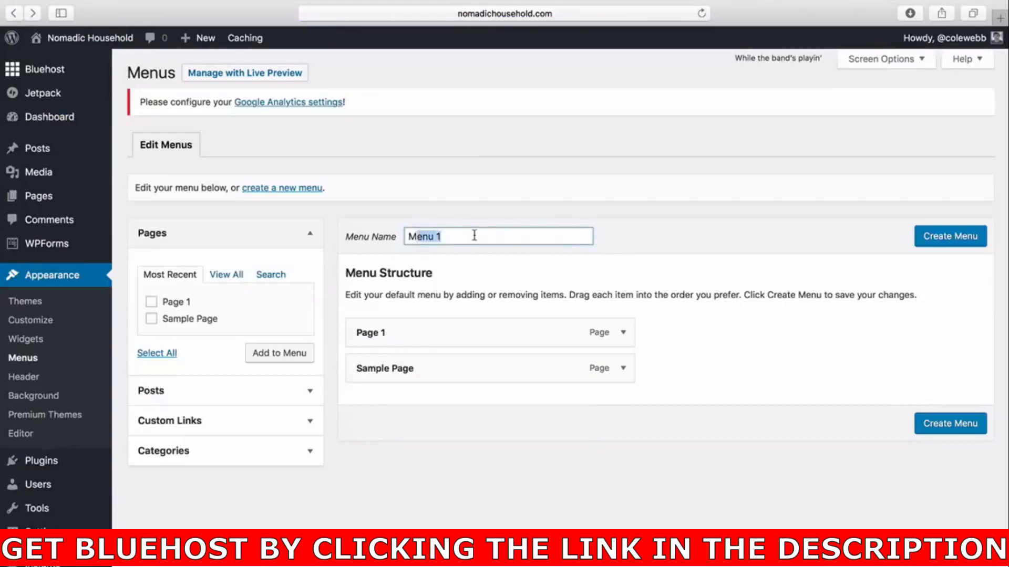
click(925, 238)
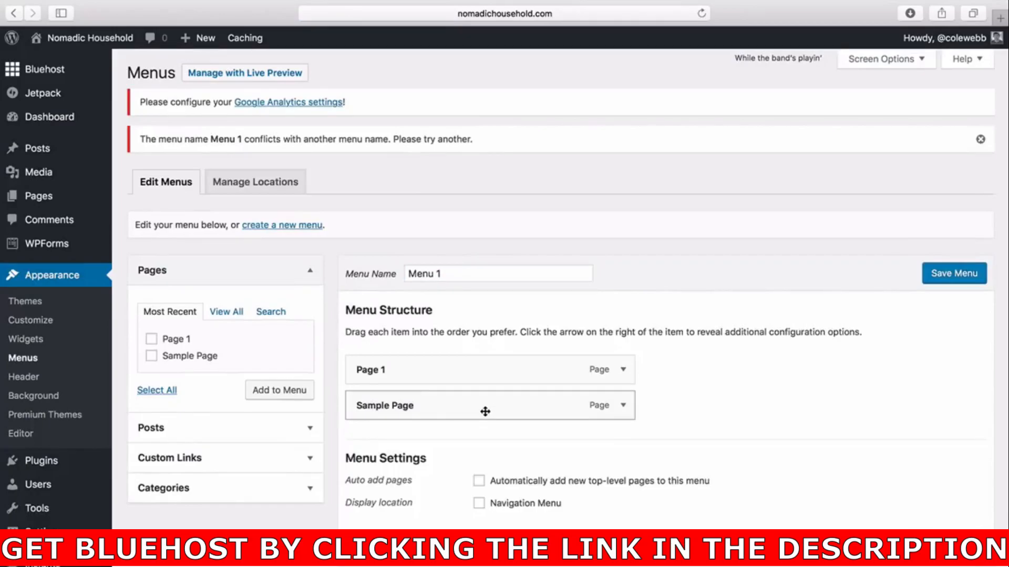
click(622, 405)
scroll(597, 446, down, 2)
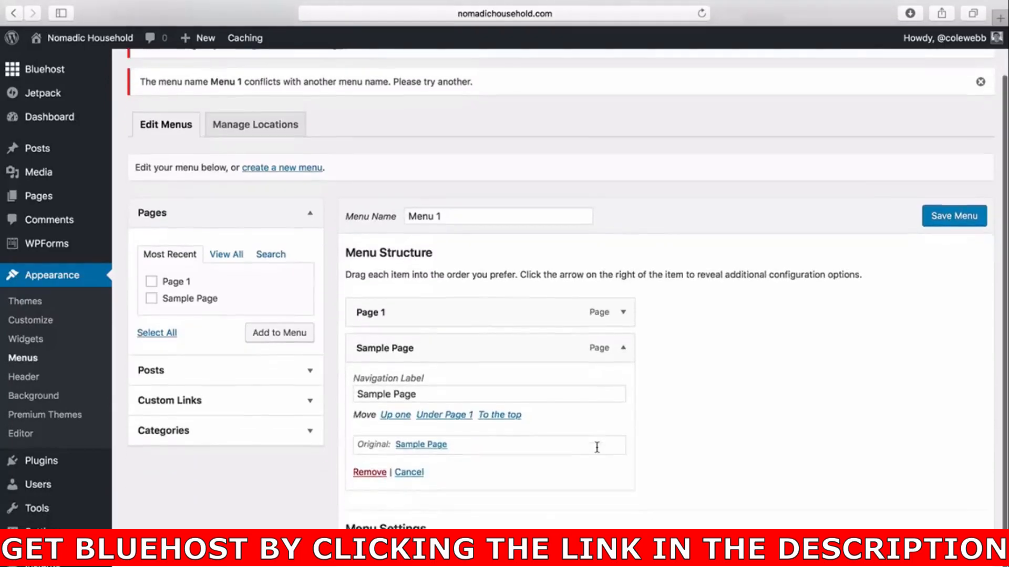
click(369, 472)
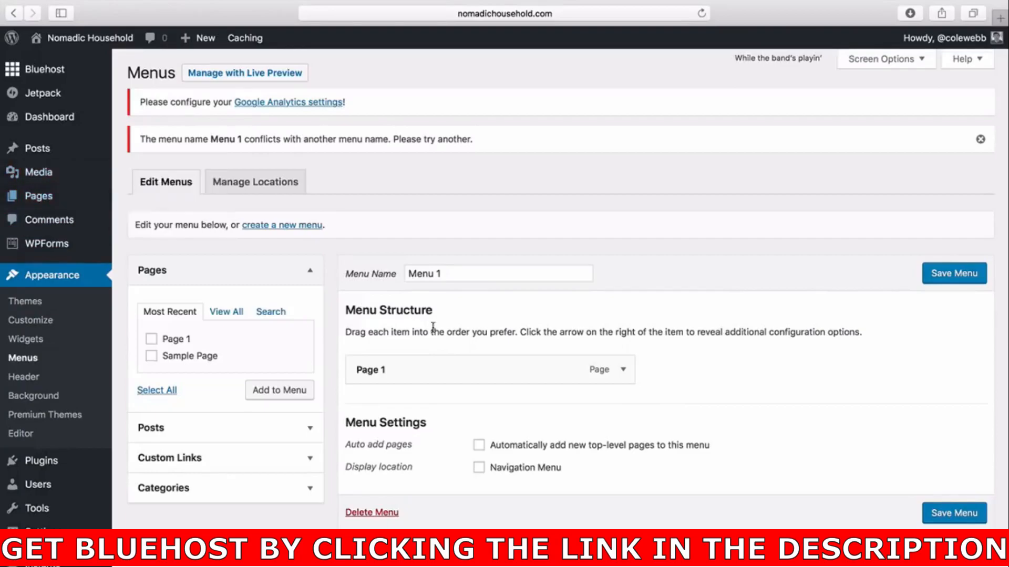
click(287, 458)
click(256, 382)
text(n)
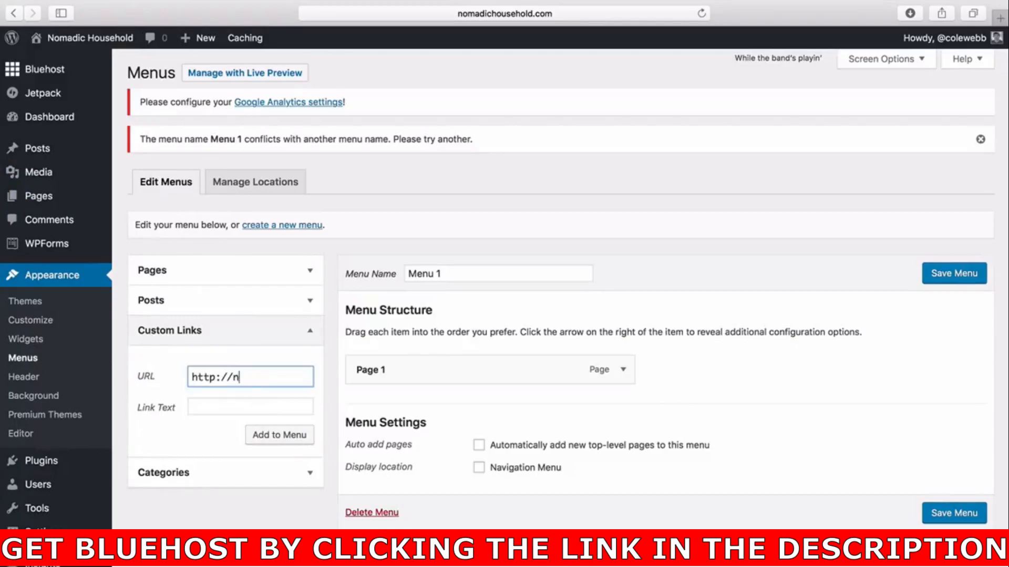
text(omadichousehold.com)
click(257, 407)
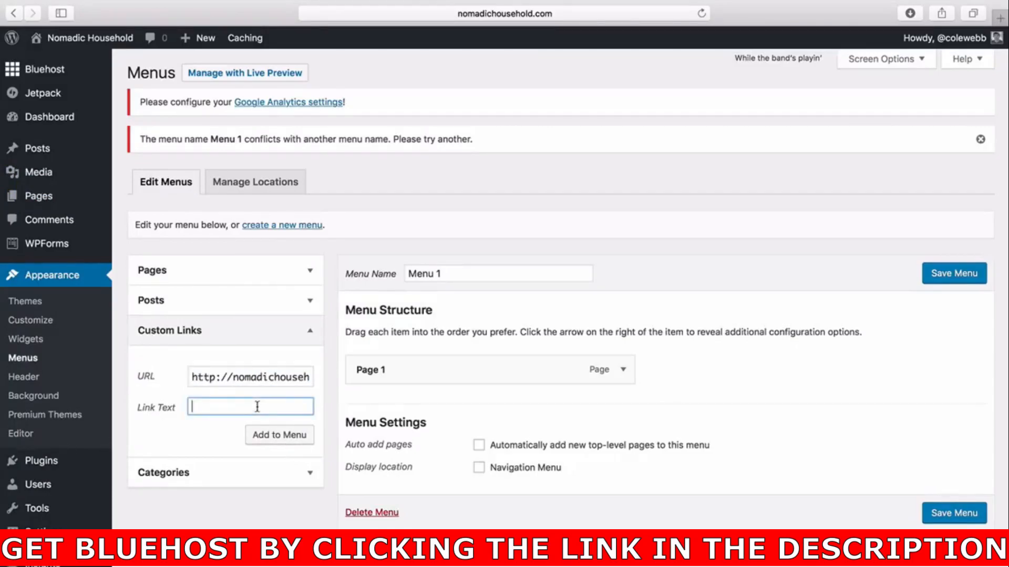
text(Home)
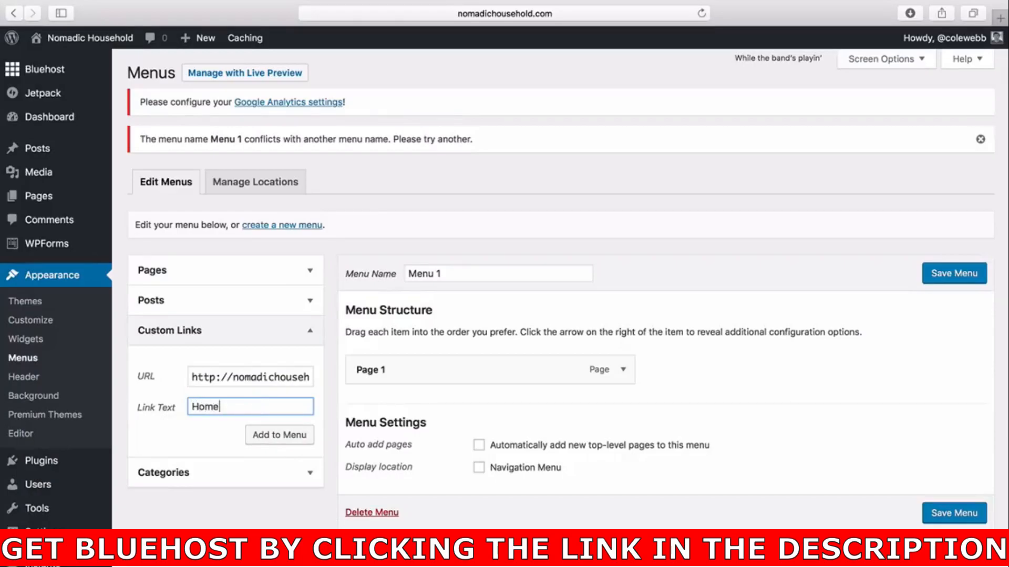
click(288, 436)
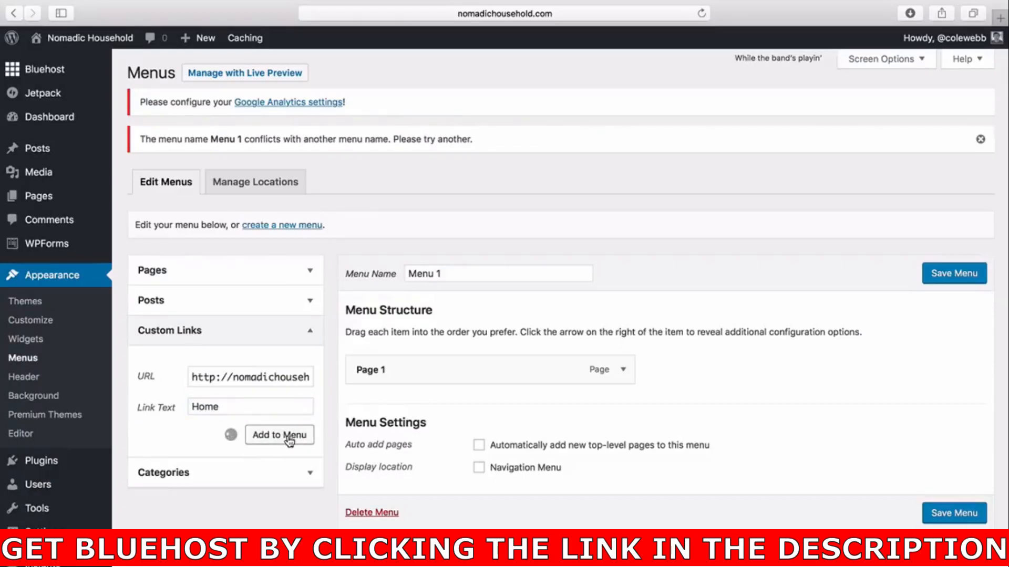
drag(434, 412, 444, 371)
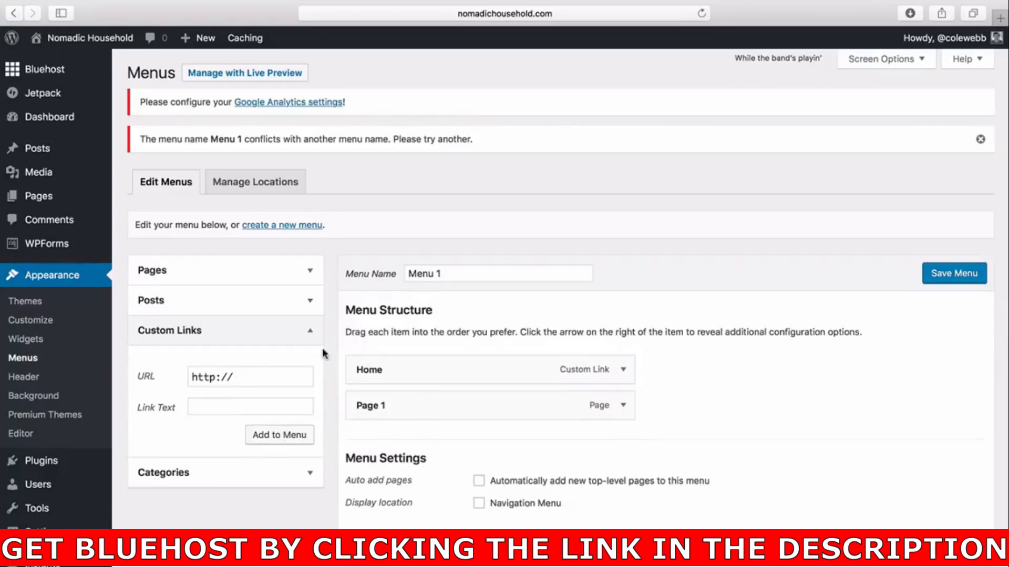
Add Sample Page back to the menu from the pages list.
click(272, 279)
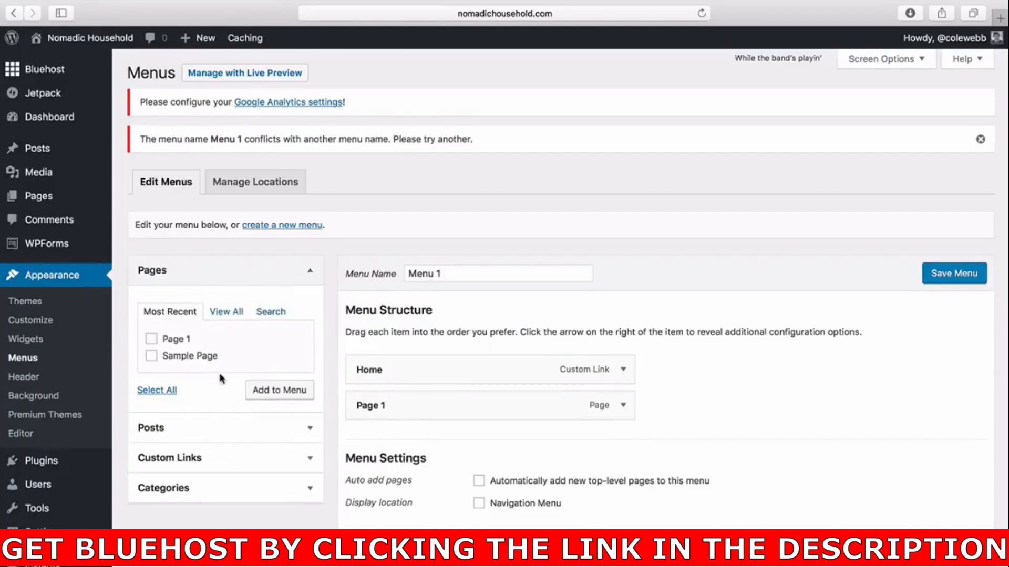
click(151, 357)
click(258, 392)
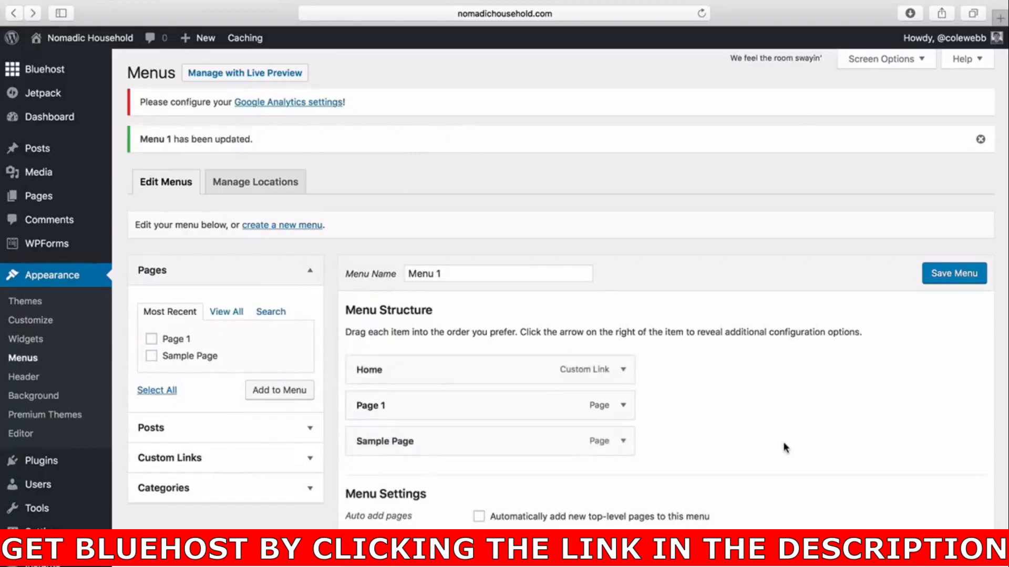
scroll(786, 446, down, 1)
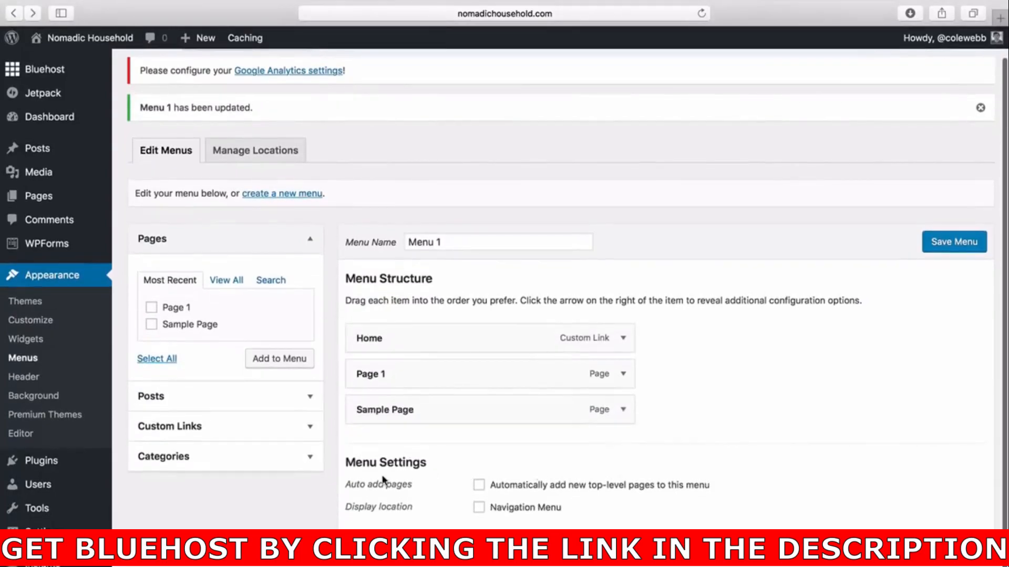
Assign the menu to the Navigation Menu display location and save the menu.
click(479, 507)
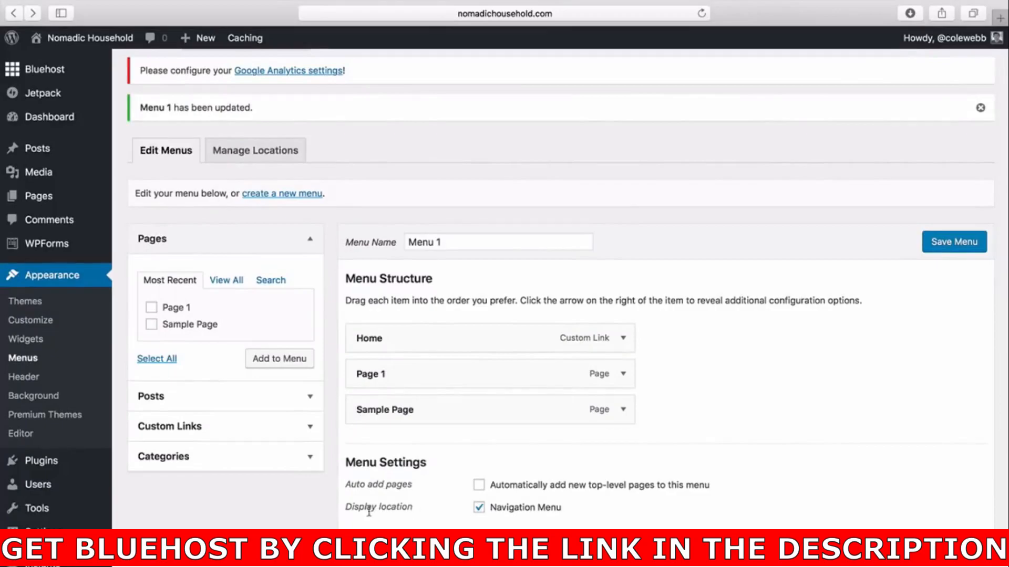
drag(352, 507, 415, 507)
click(418, 508)
click(969, 244)
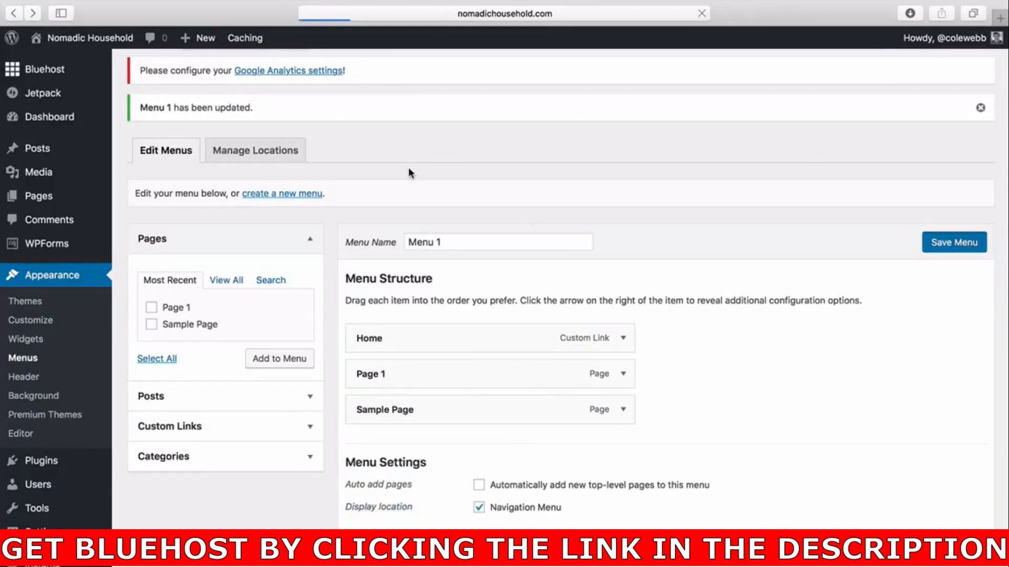
mouse_move(108, 48)
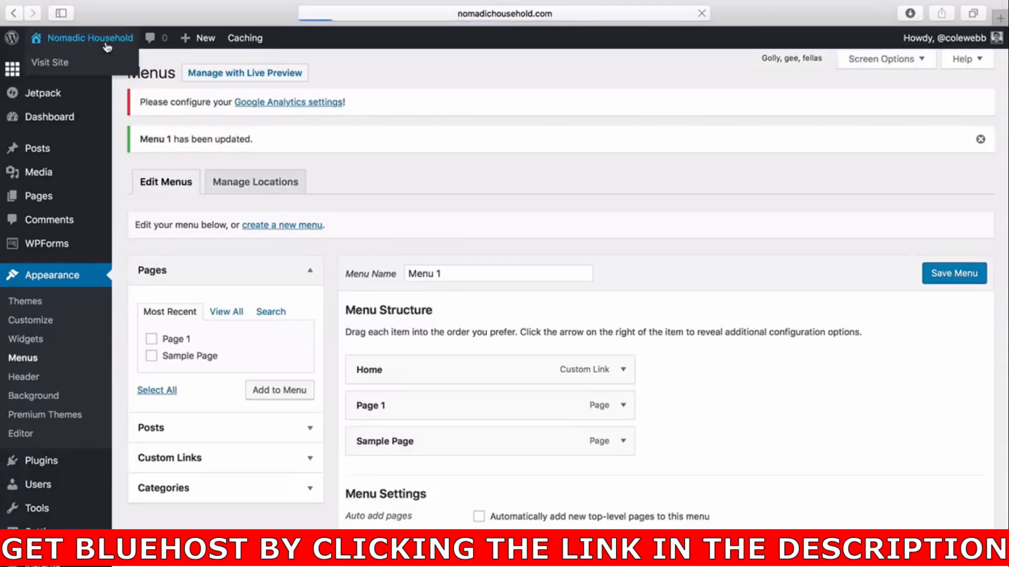